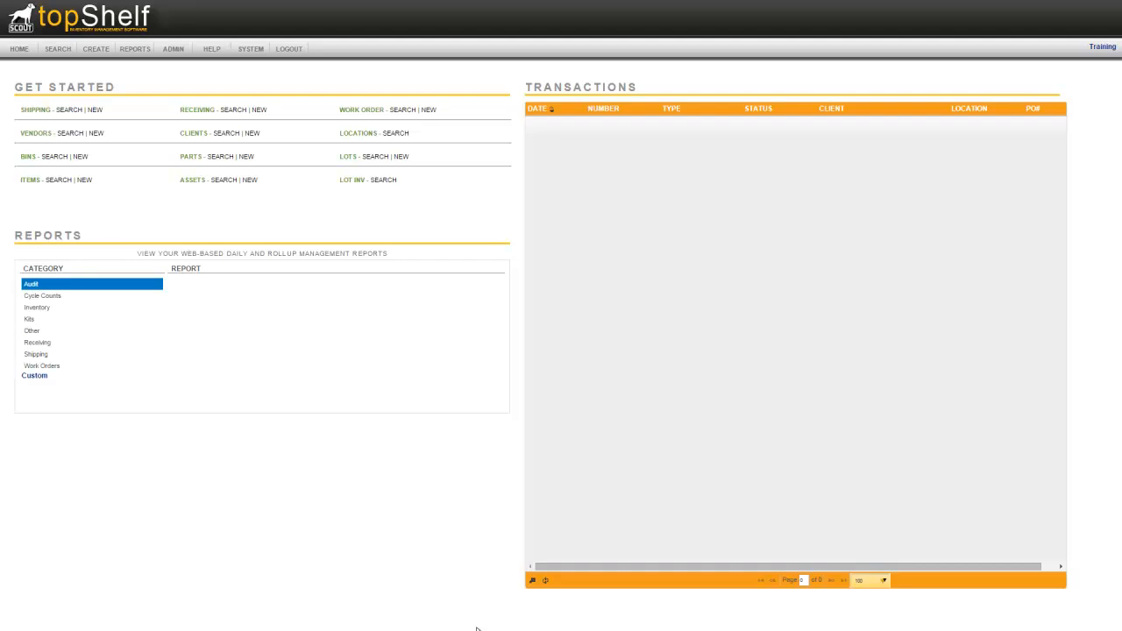
Start a new part named SKU-123, described as "This is a test part for training", with Default as the vendor
mouse_move(96, 48)
click(103, 149)
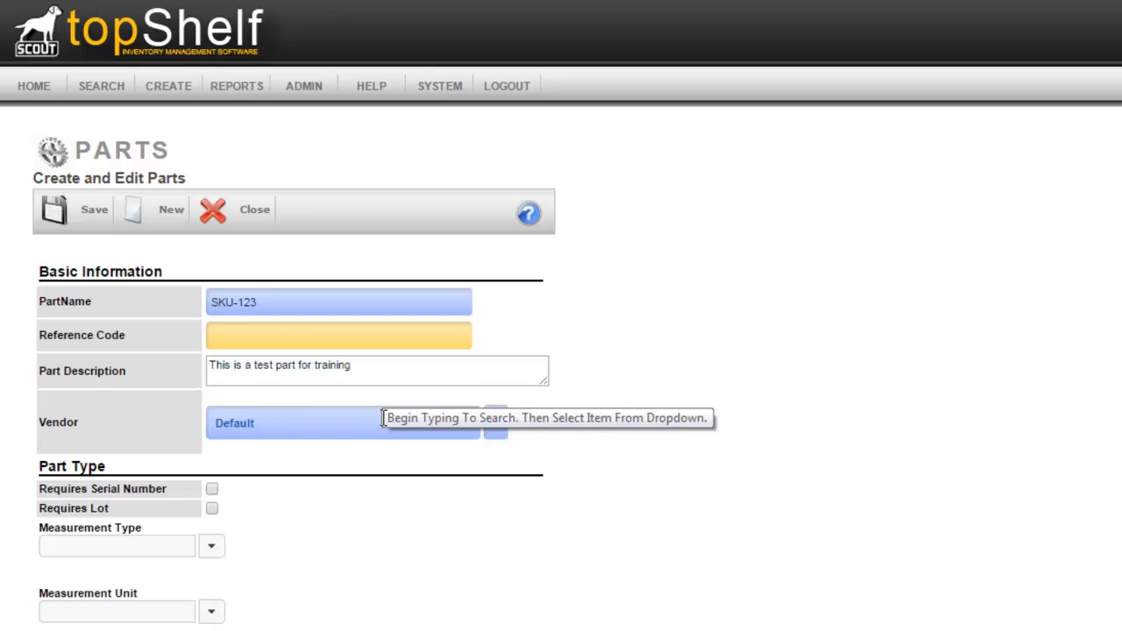
click(496, 438)
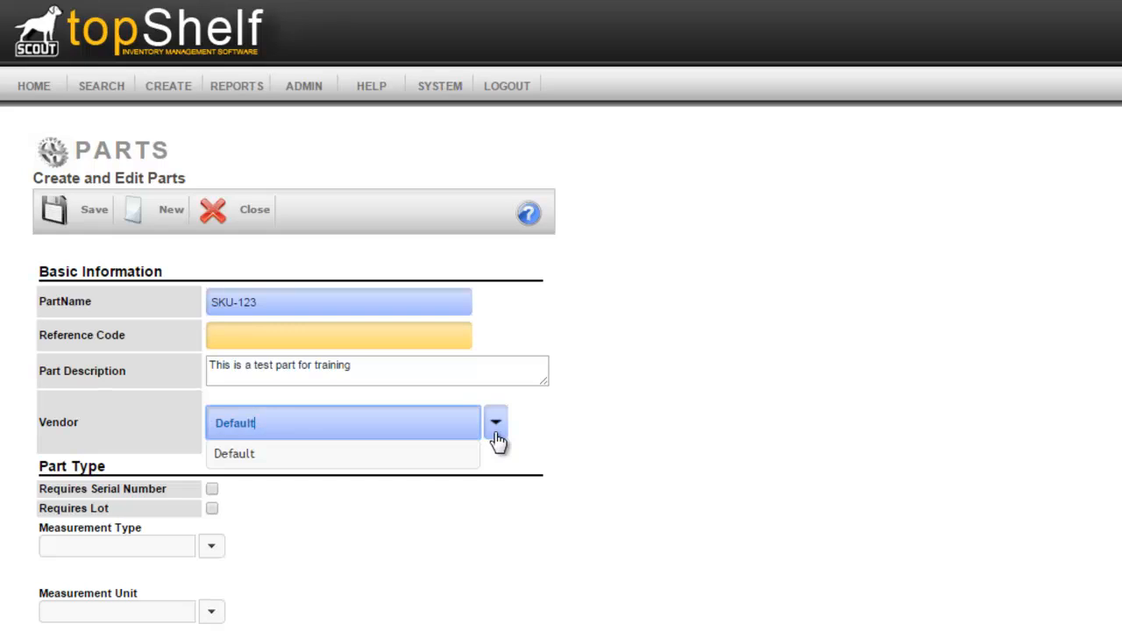
click(112, 464)
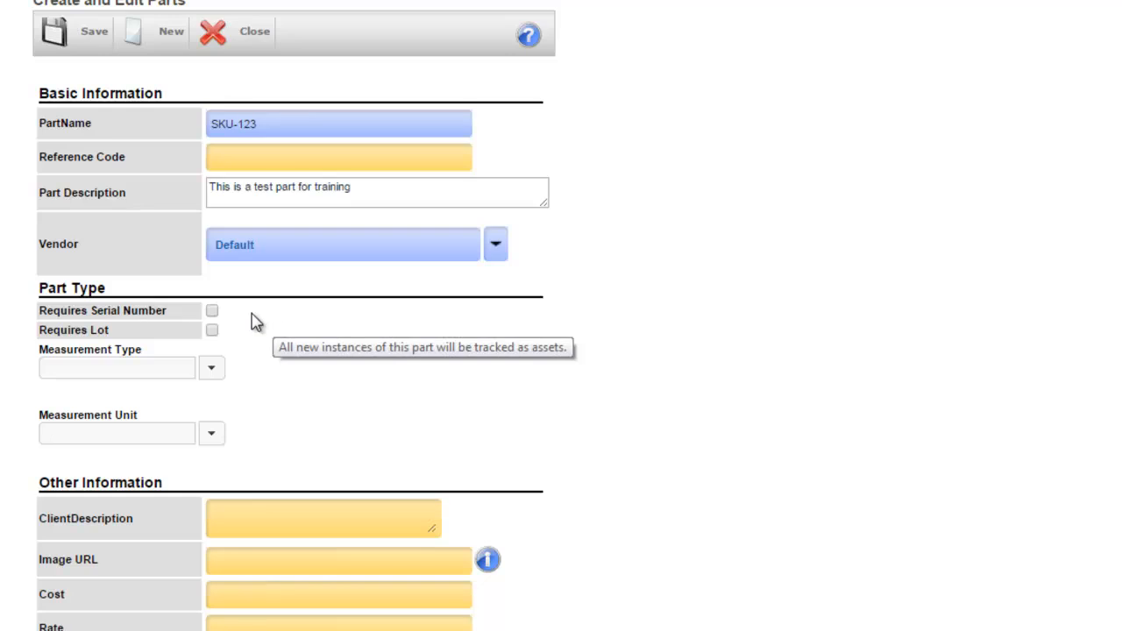
Try out the part's Requires Serial Number and Requires Lot options, including Enable Lot Custom1 and Perishable, and switch both tracking options off again
click(213, 312)
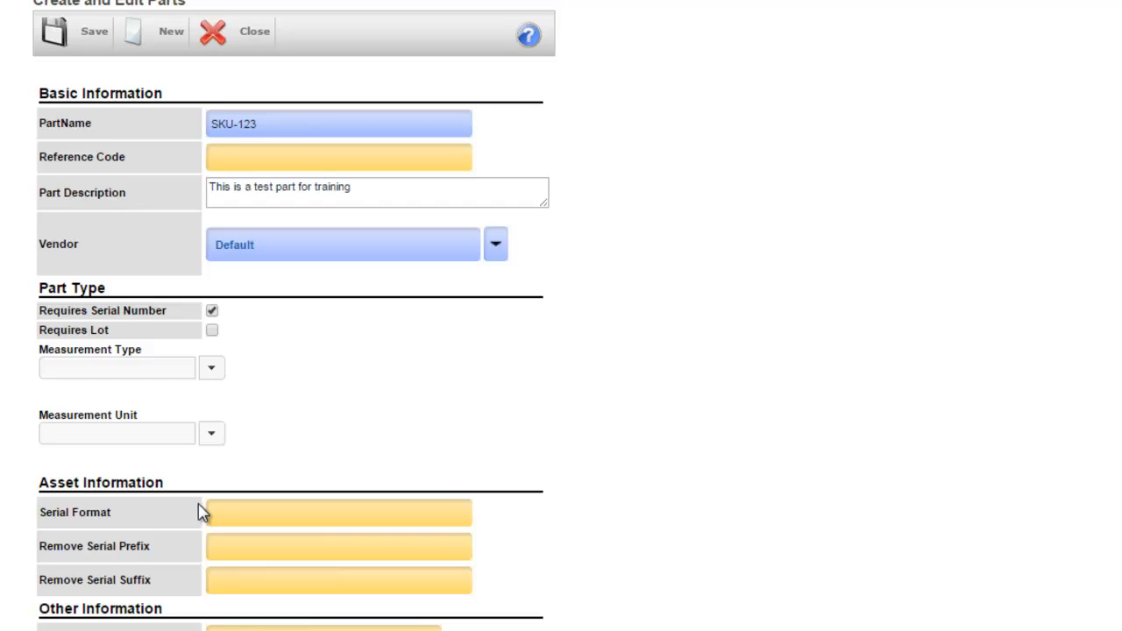
click(212, 311)
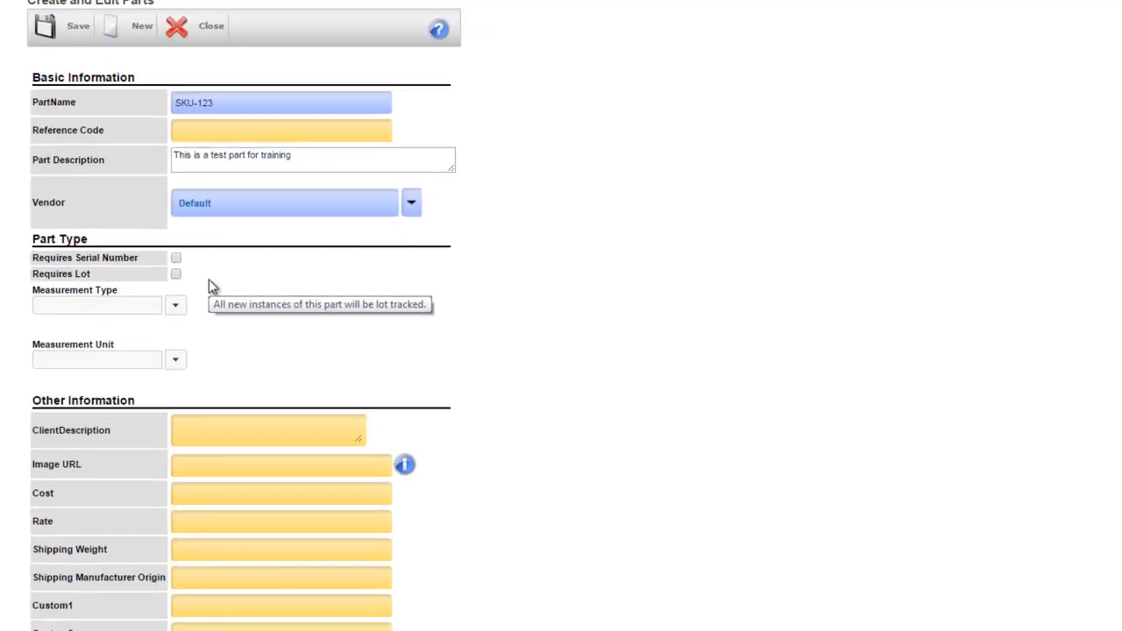
click(211, 330)
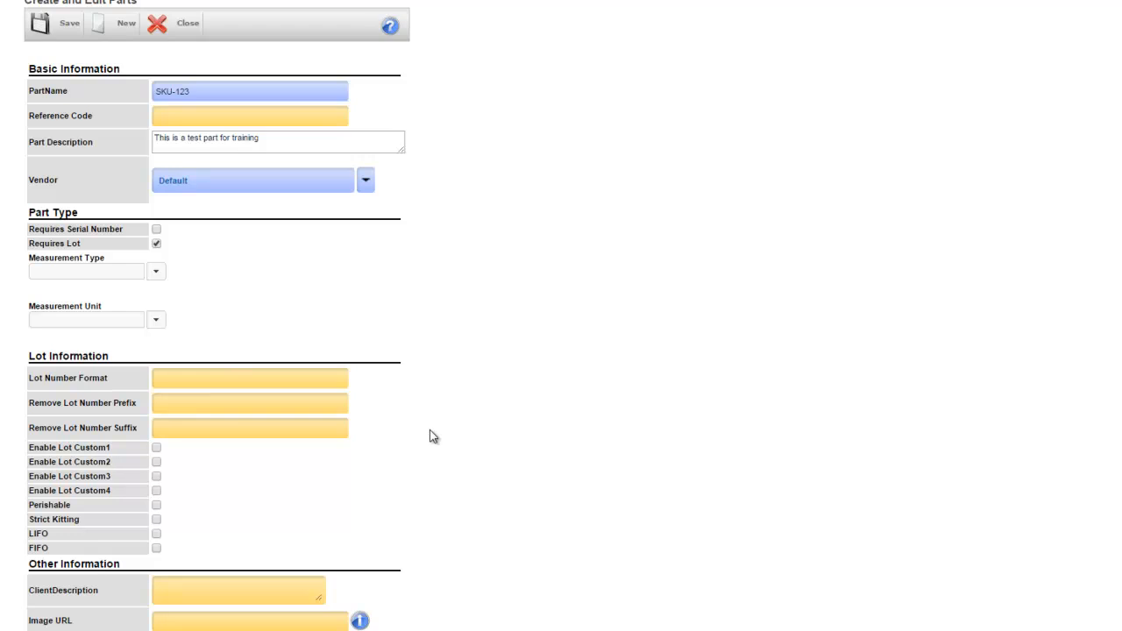
click(220, 381)
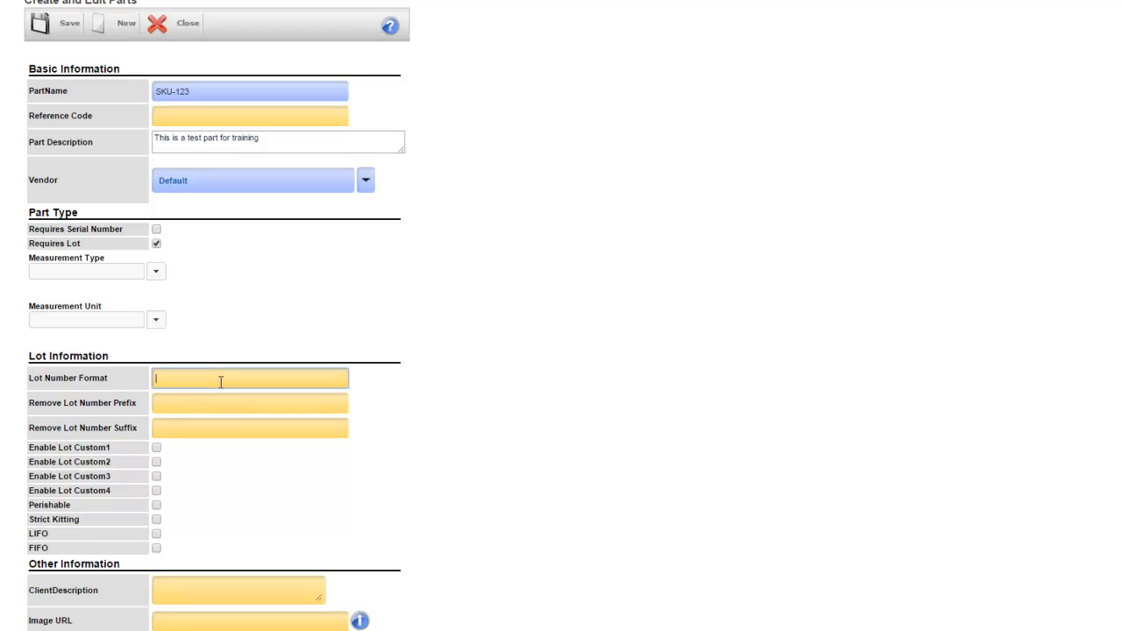
click(156, 448)
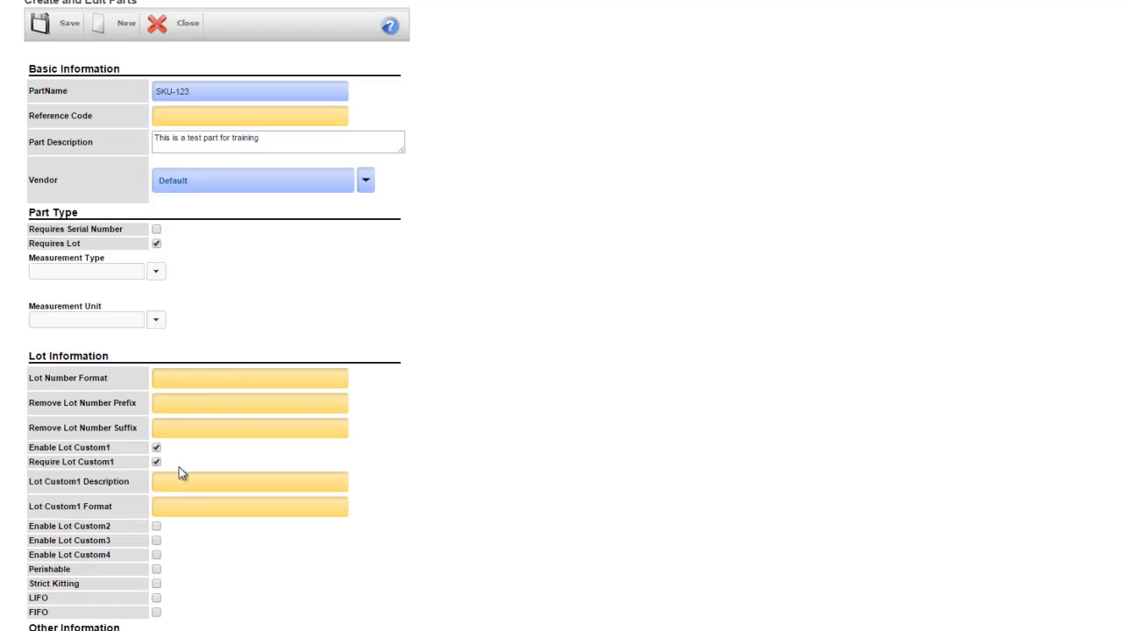
scroll(179, 468, down, 1)
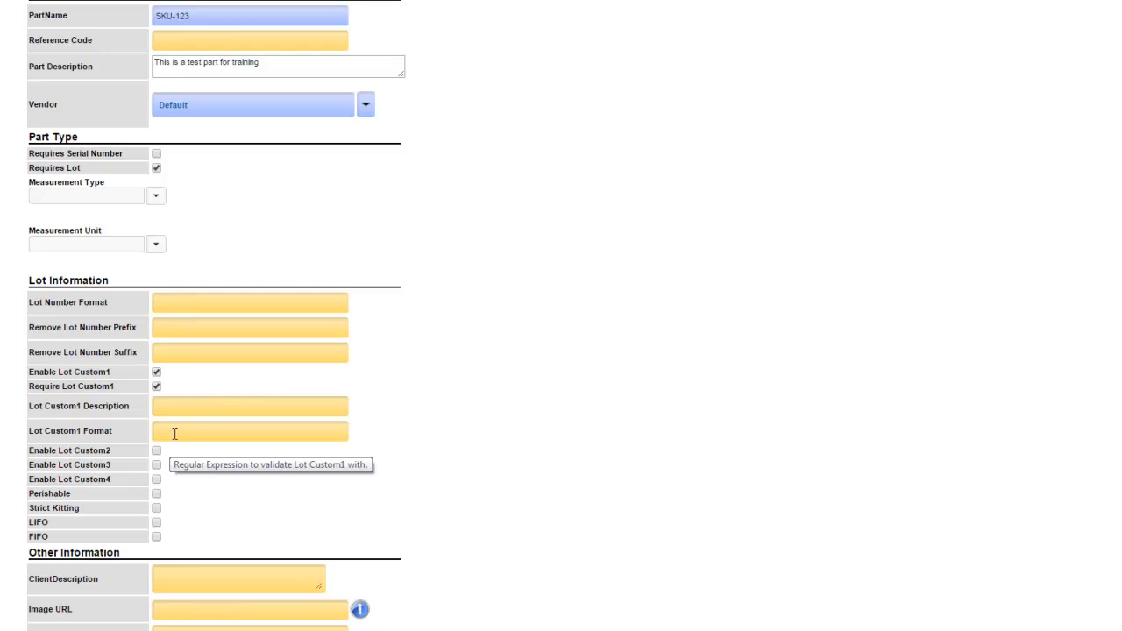
click(158, 497)
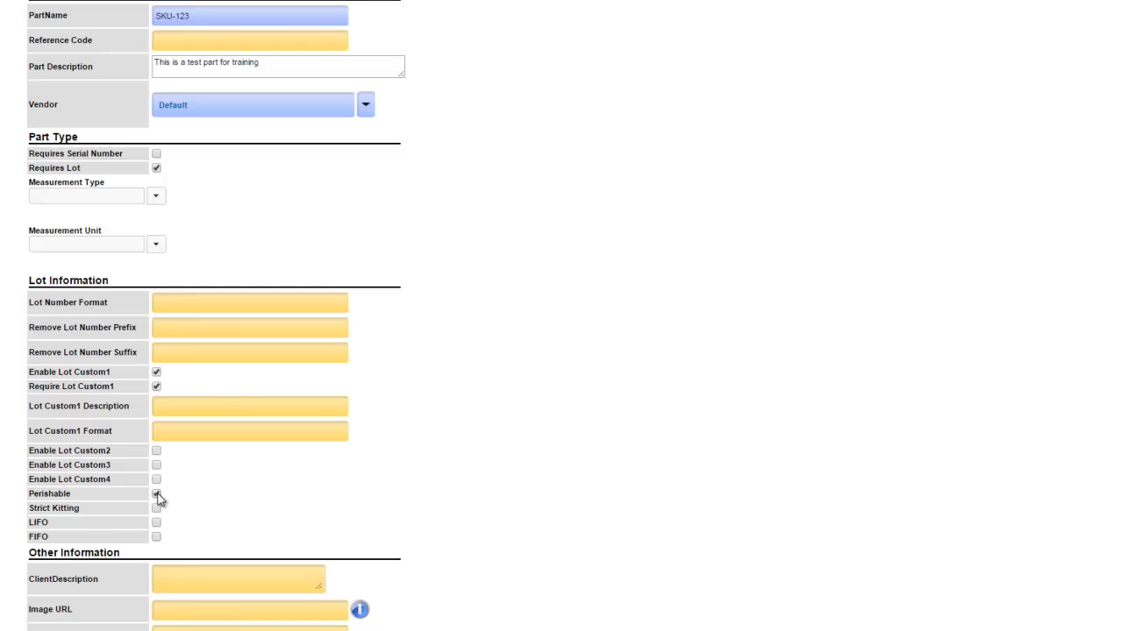
click(158, 496)
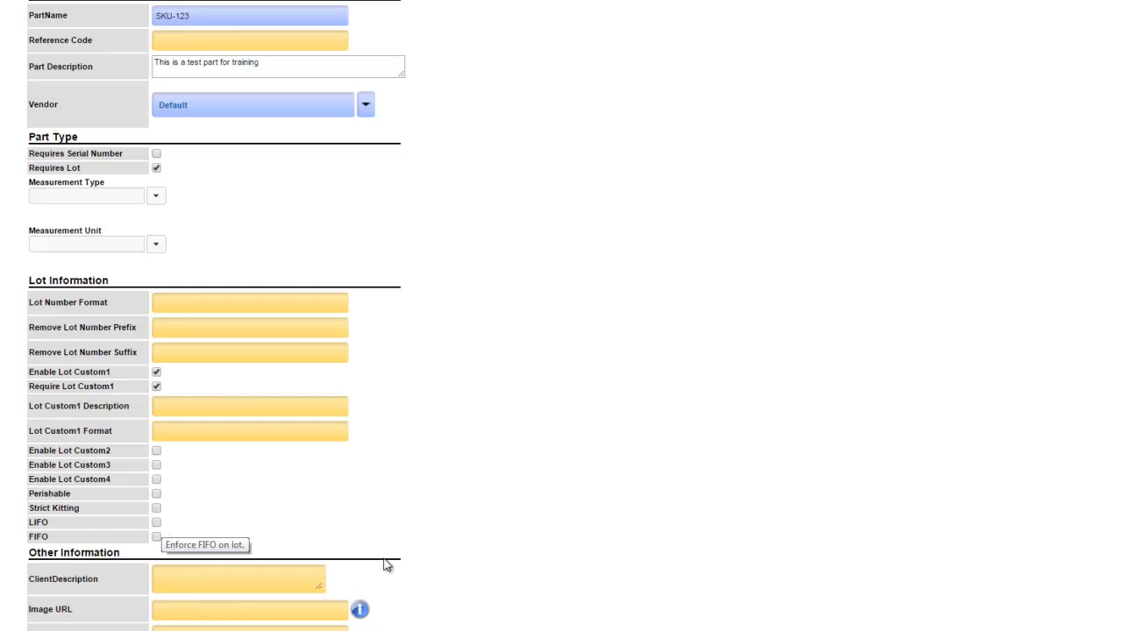
scroll(348, 249, up, 1)
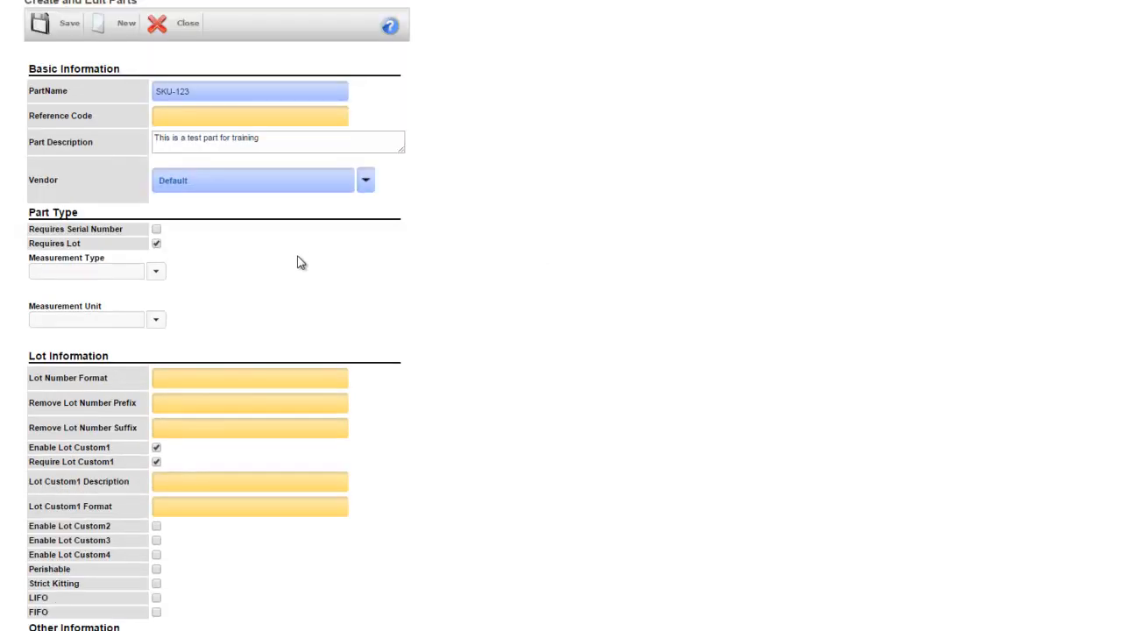
click(157, 244)
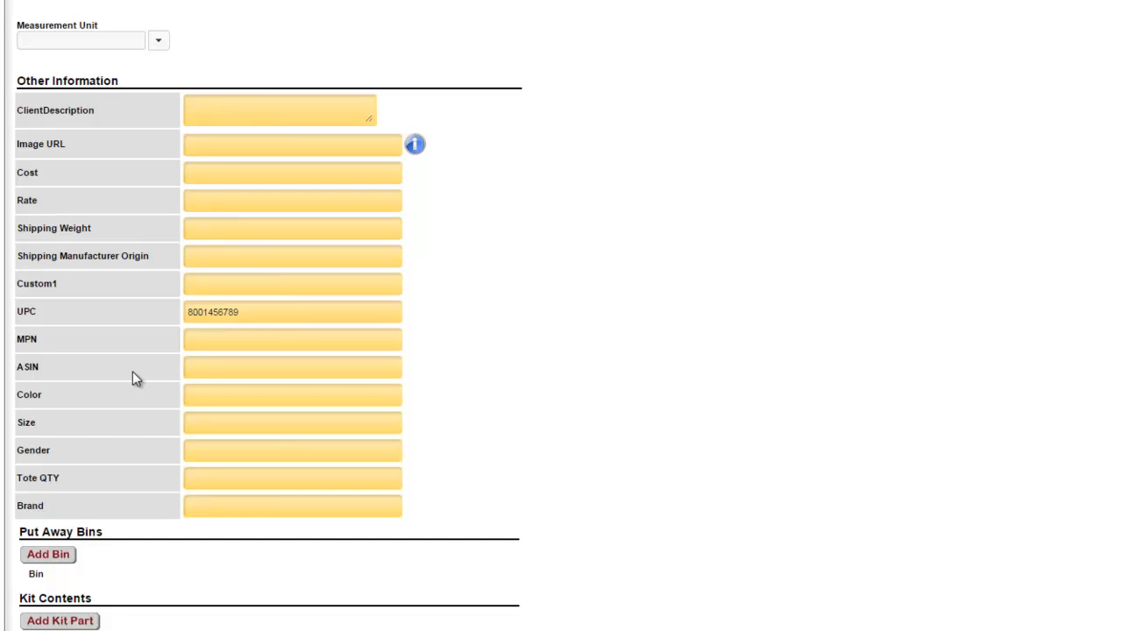
drag(256, 318, 174, 315)
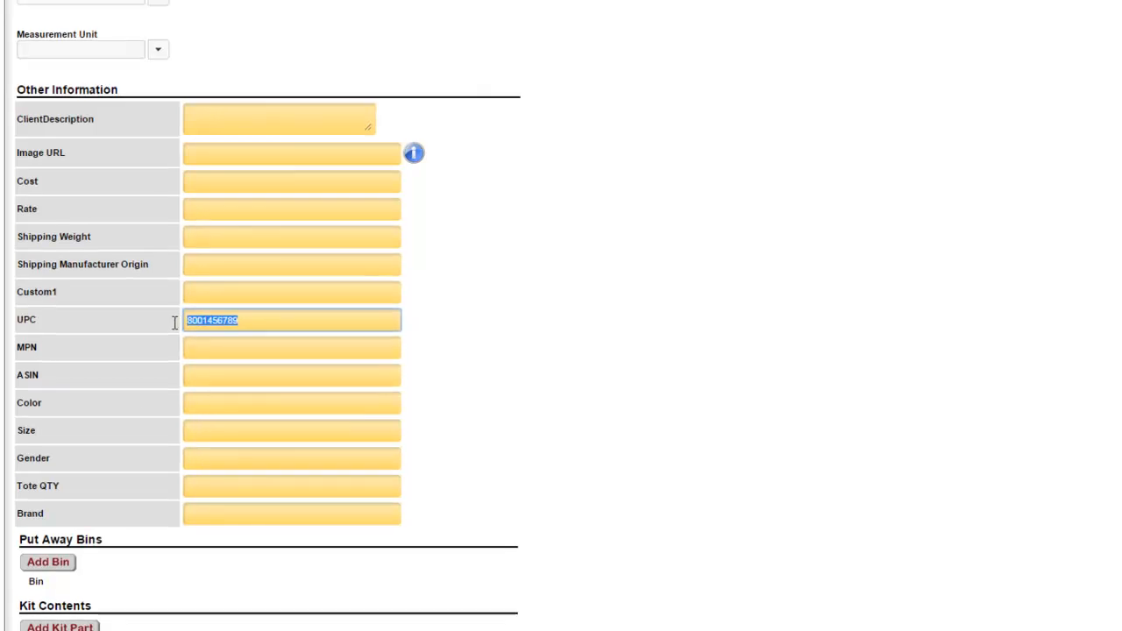
drag(209, 59, 167, 62)
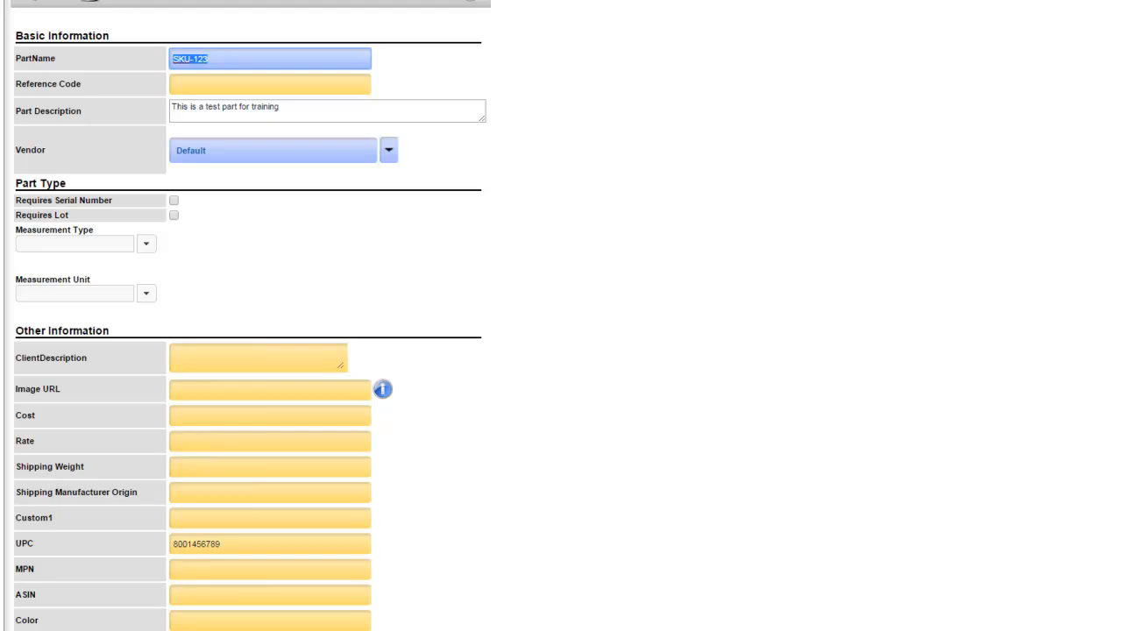
scroll(591, 579, up, 2)
click(50, 72)
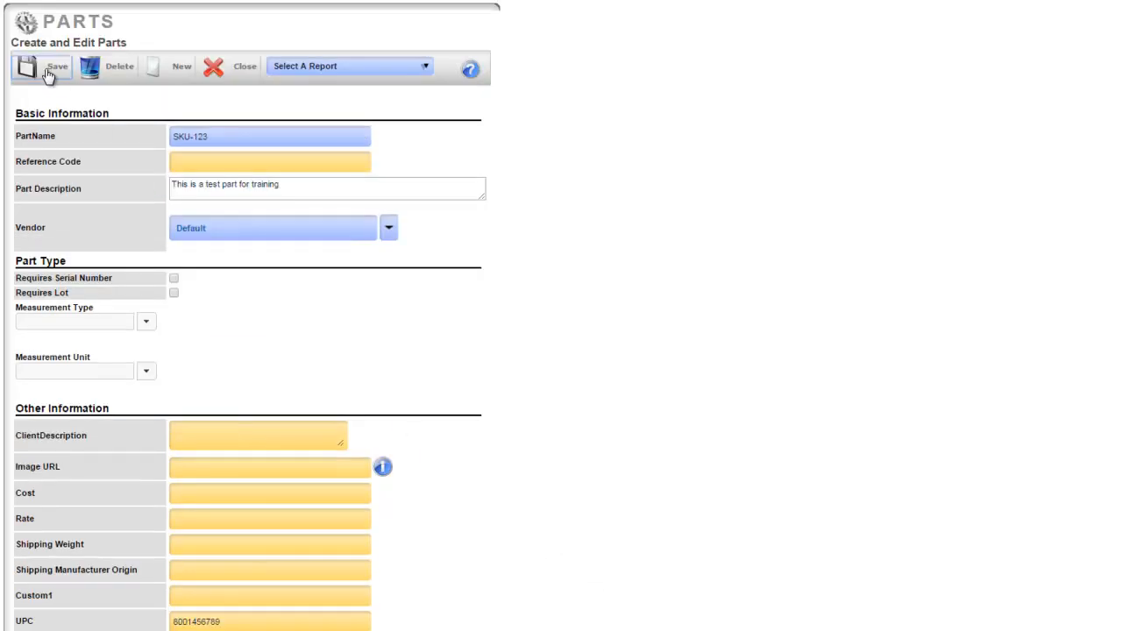
scroll(491, 570, down, 5)
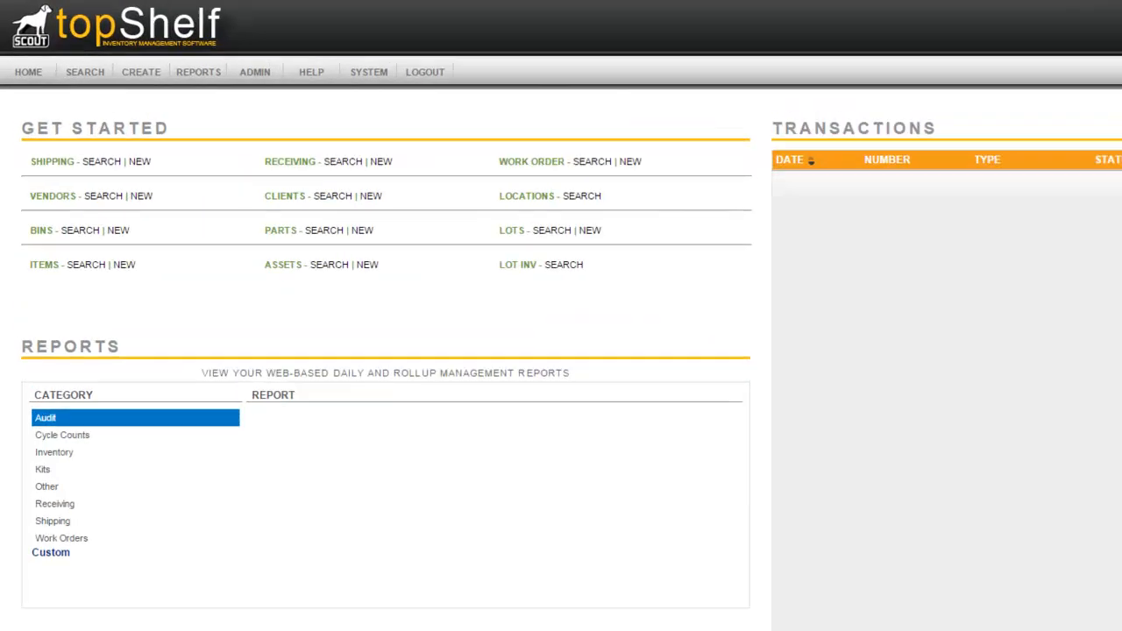
mouse_move(114, 98)
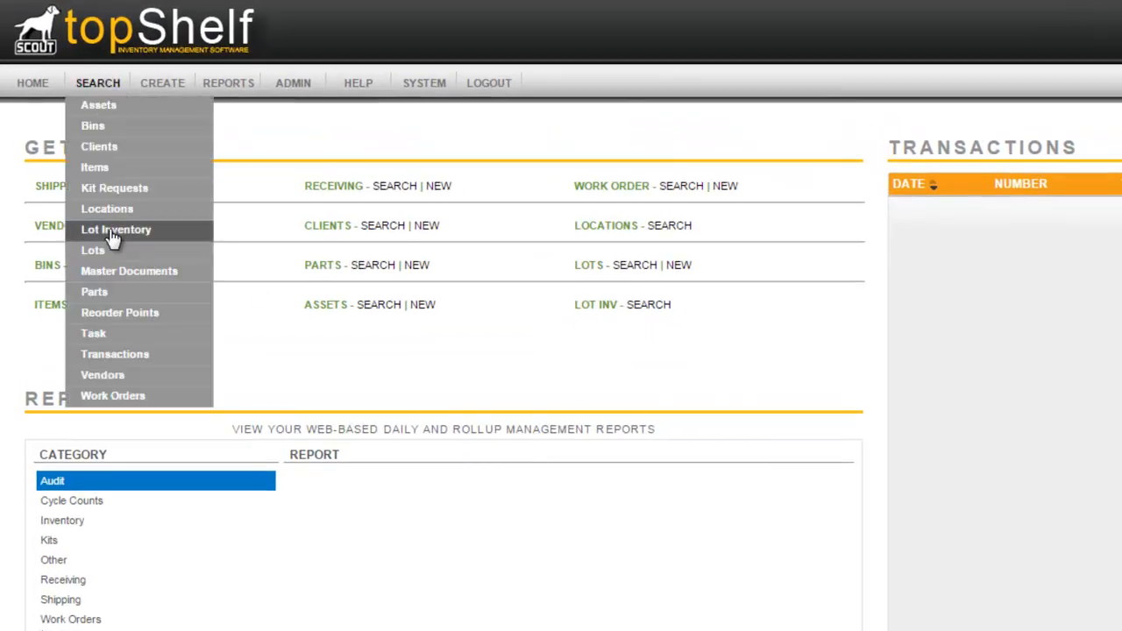
click(114, 302)
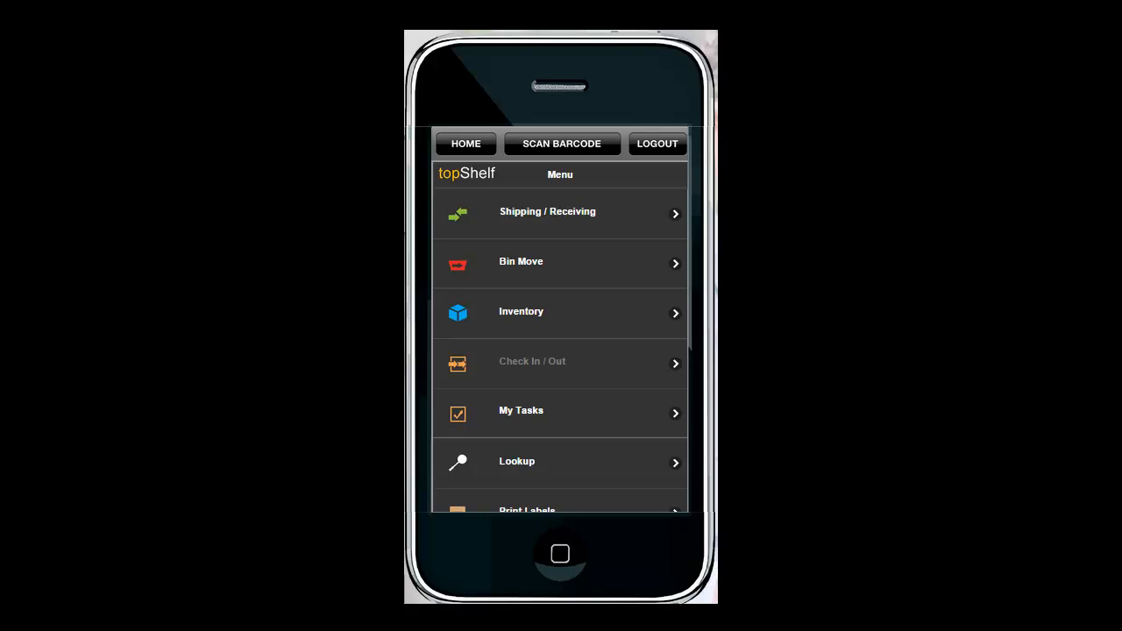
Switch to the topShelf mobile app and begin adding client inventory for part SKU-123
click(543, 316)
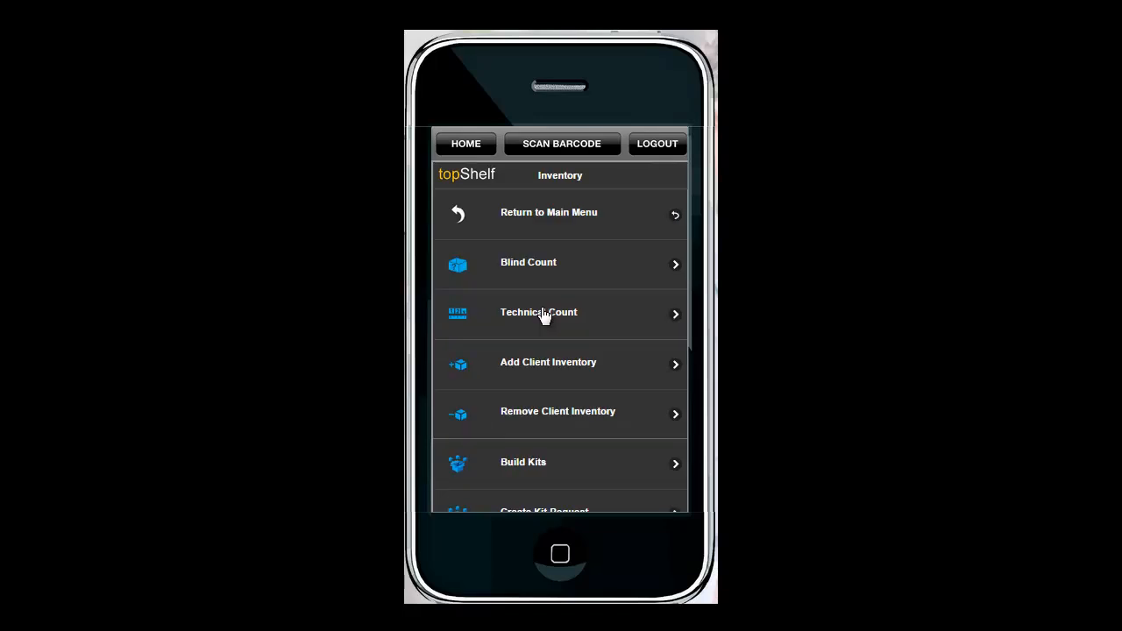
click(544, 364)
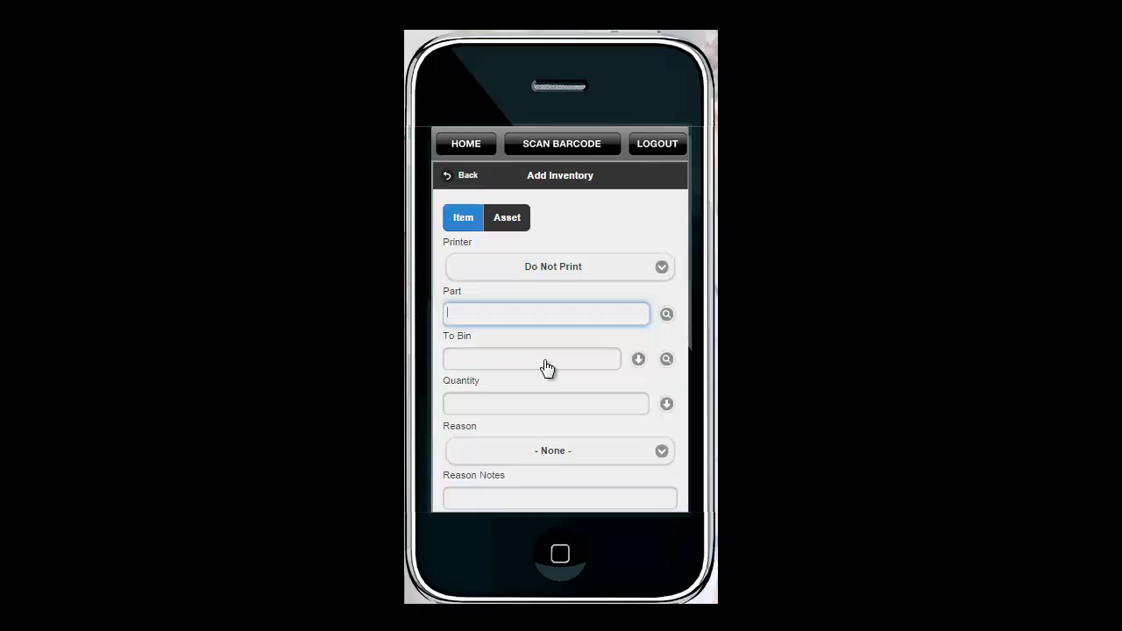
click(666, 314)
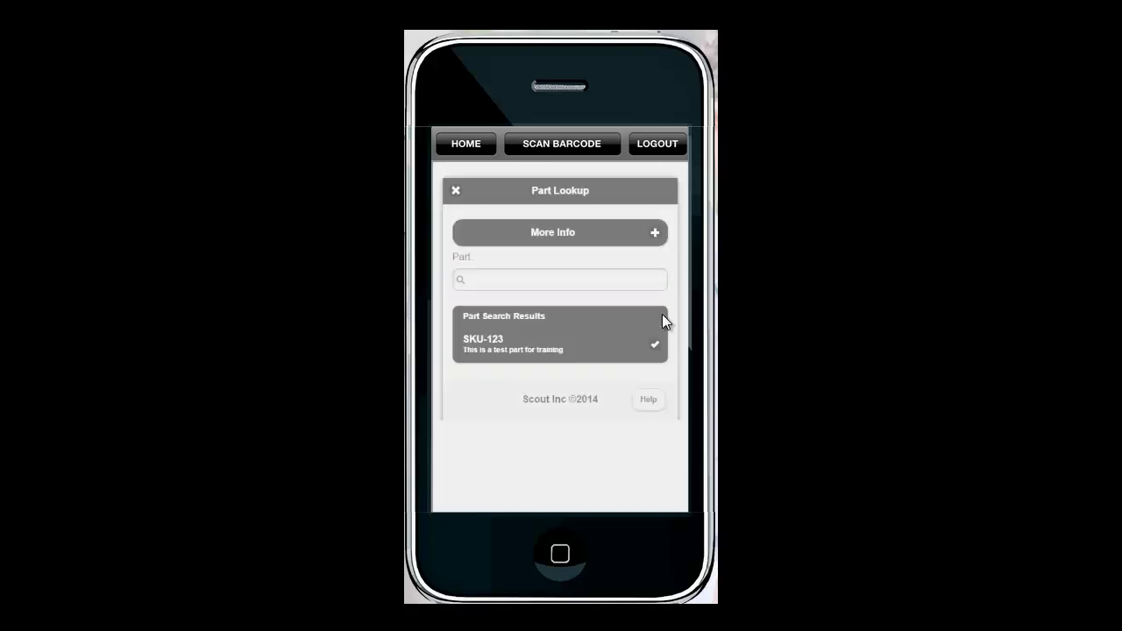
click(507, 351)
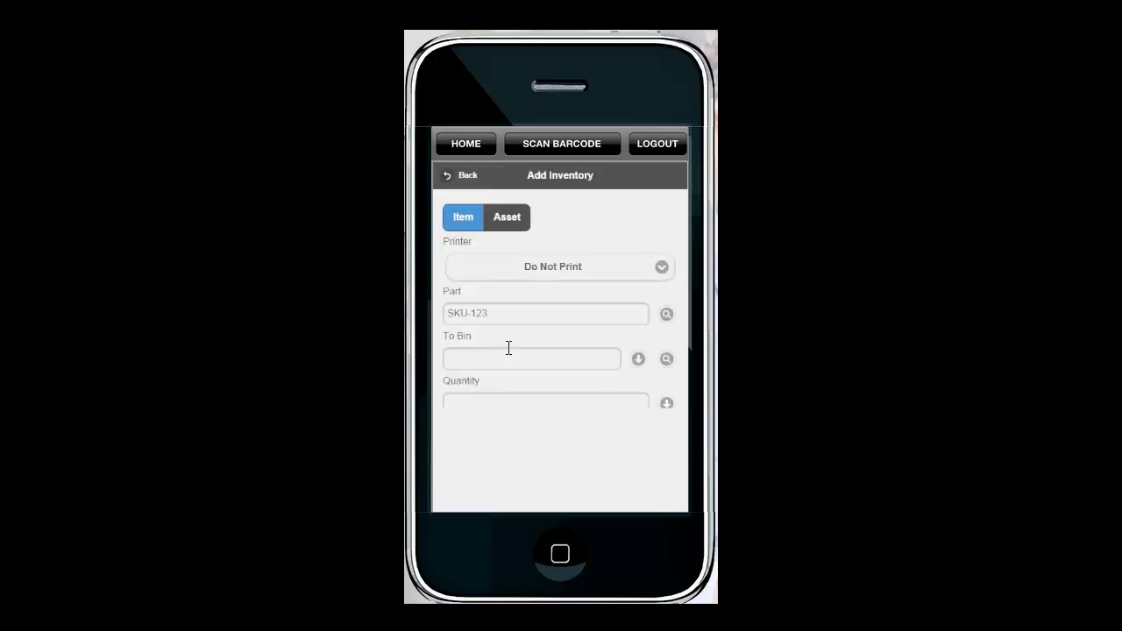
Set the destination bin to A001 and the quantity to 1, and submit the inventory addition
click(667, 358)
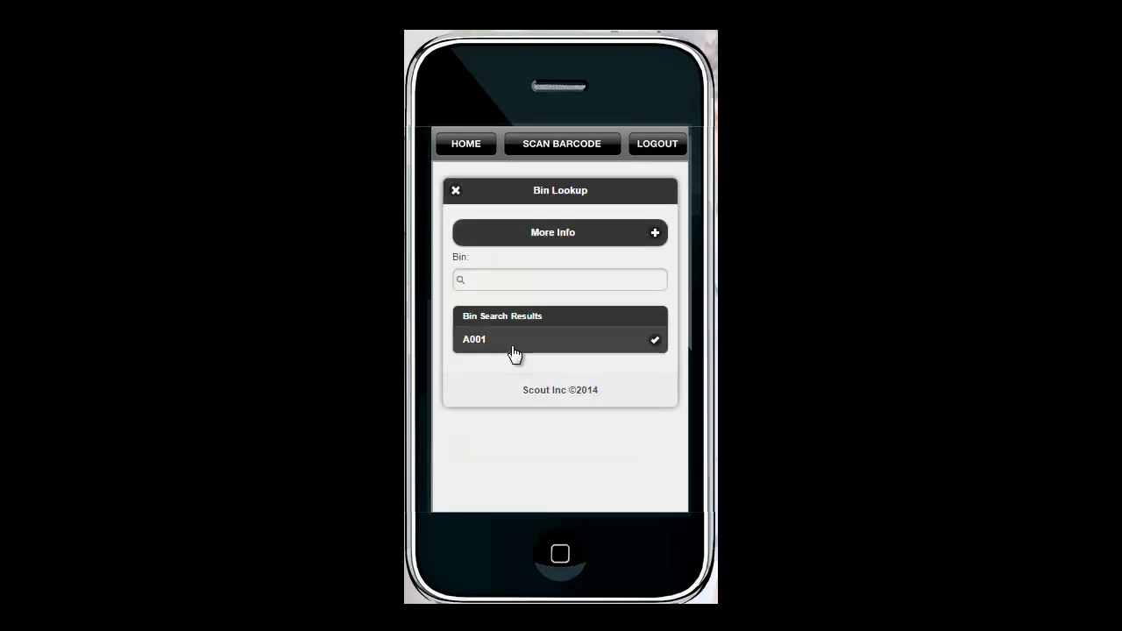
click(514, 349)
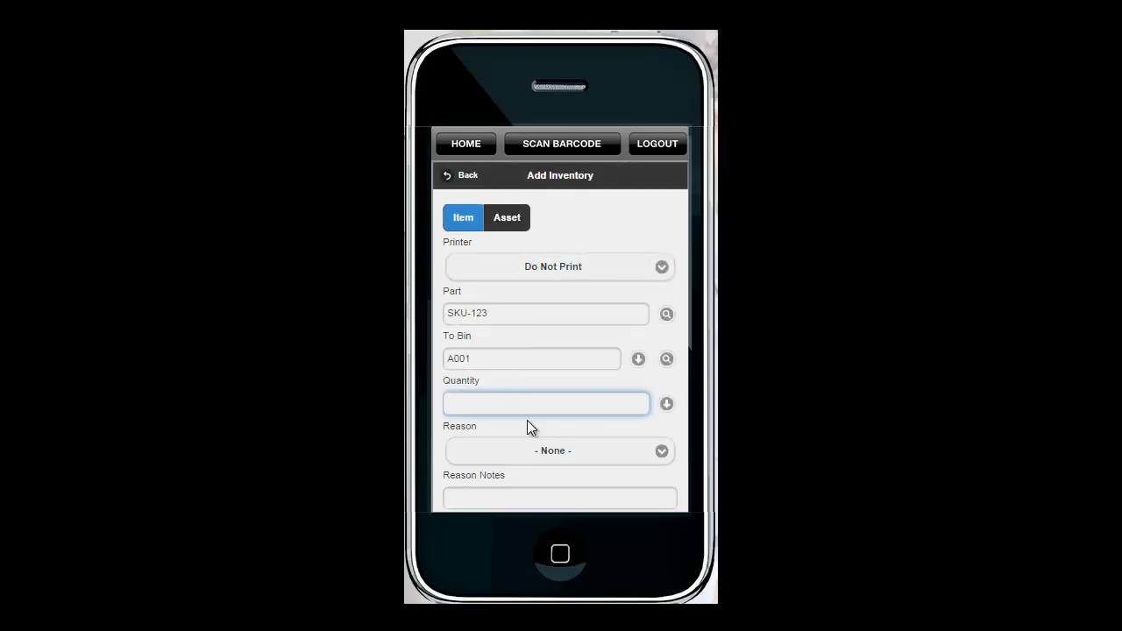
text(1)
scroll(526, 420, down, 1)
click(544, 460)
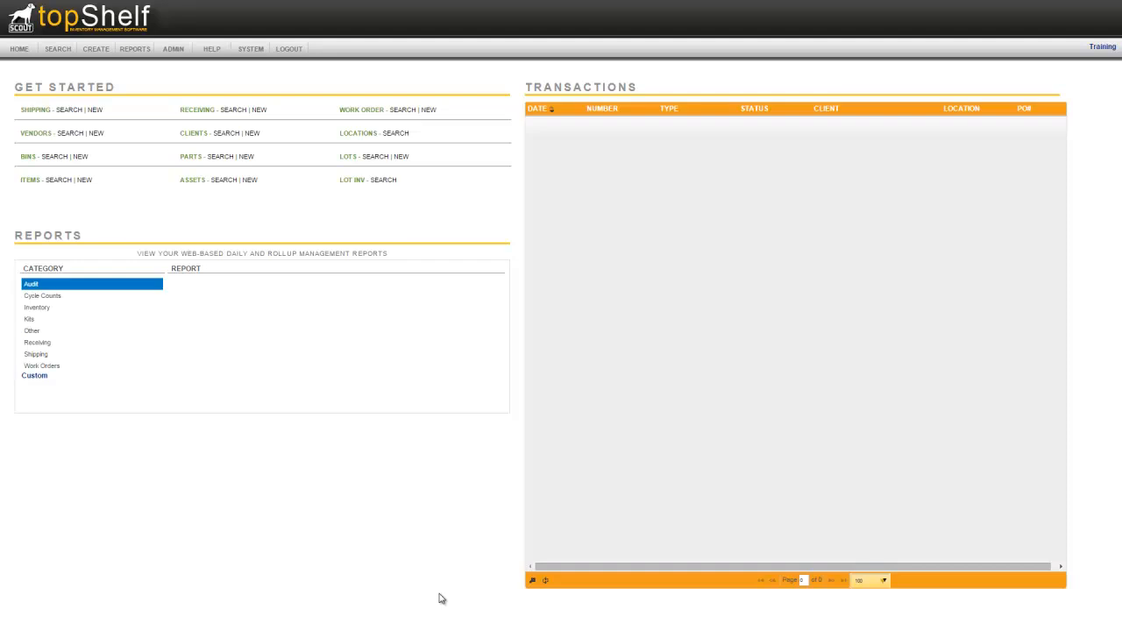
Return to the topShelf web application and list the items to check the stock of SKU-123
mouse_move(63, 49)
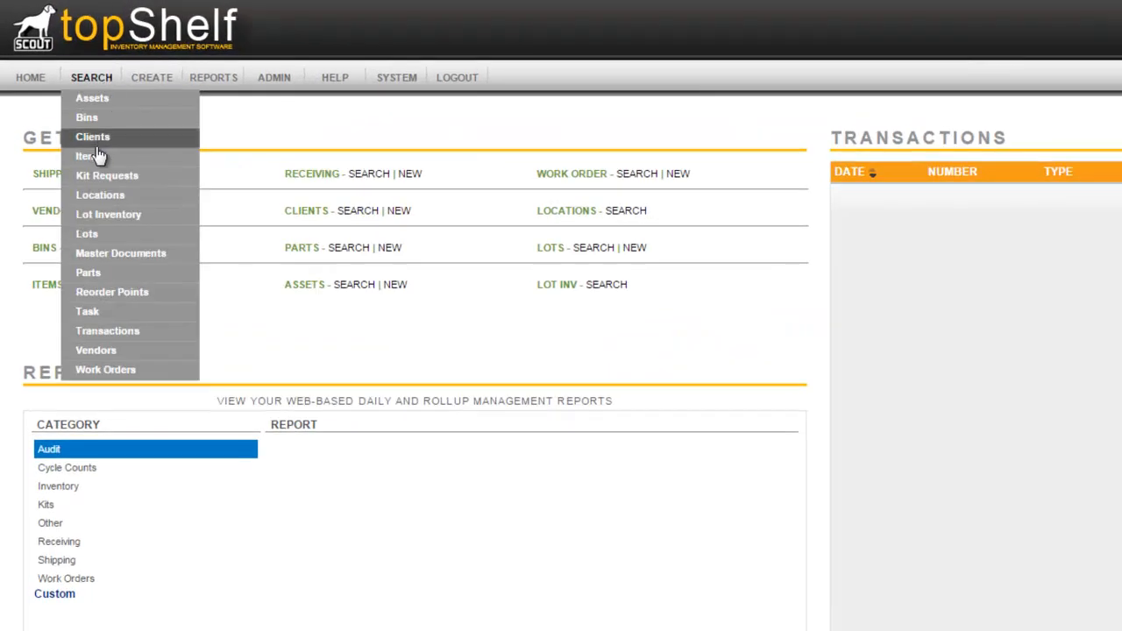
click(96, 156)
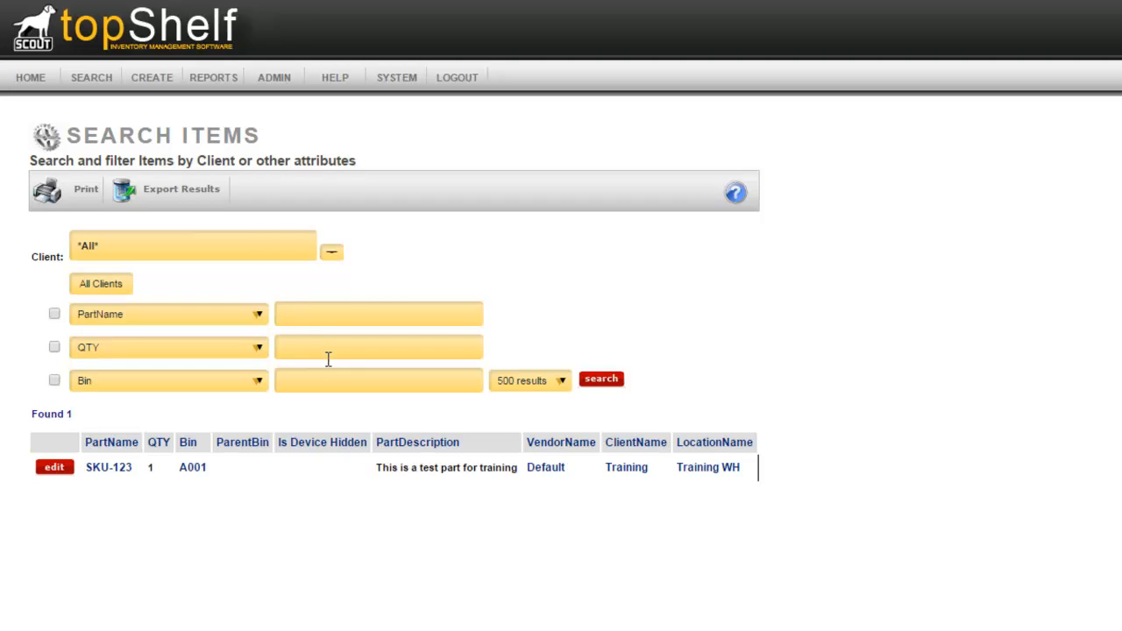
Create an item that adds a quantity of 1 of SKU-123 to bin A001, save it, and reopen the item search
mouse_move(159, 87)
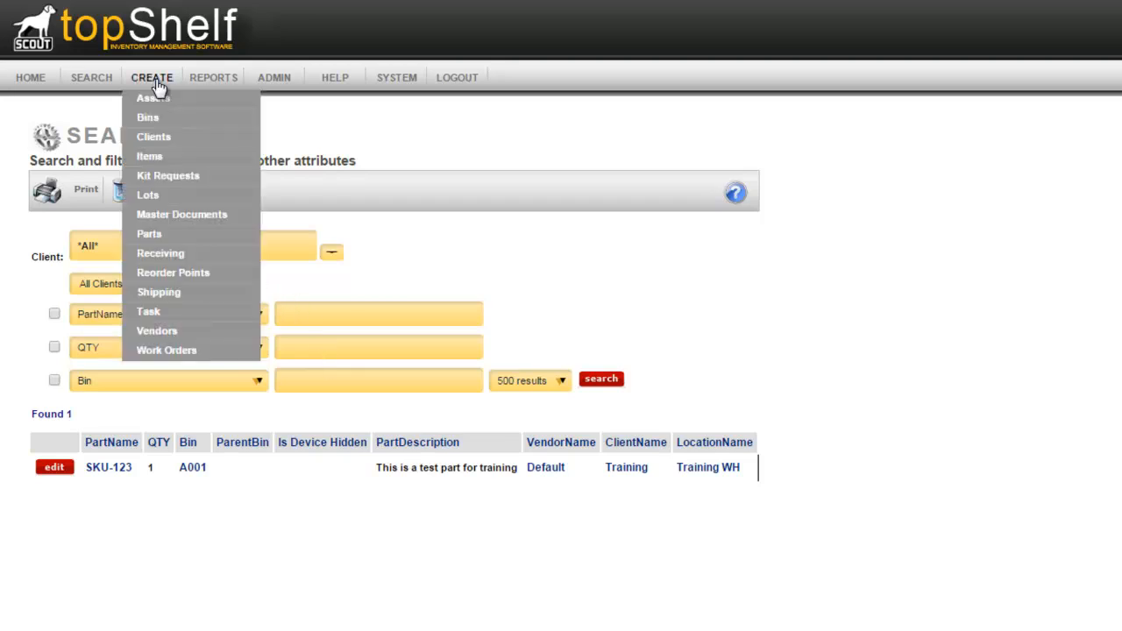
click(164, 154)
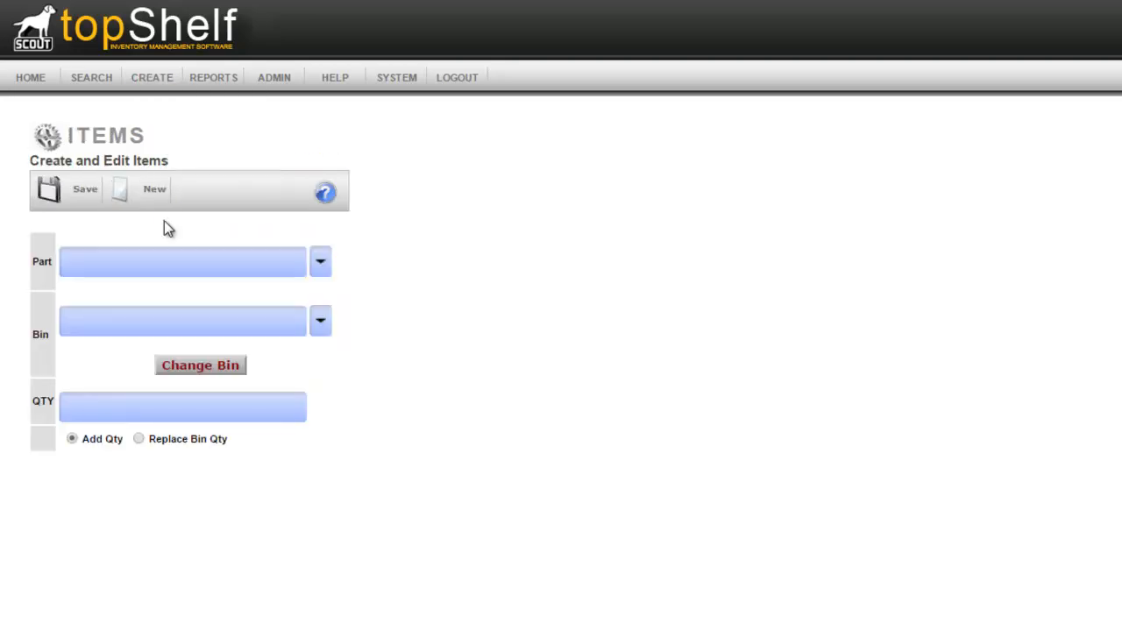
click(322, 272)
click(285, 288)
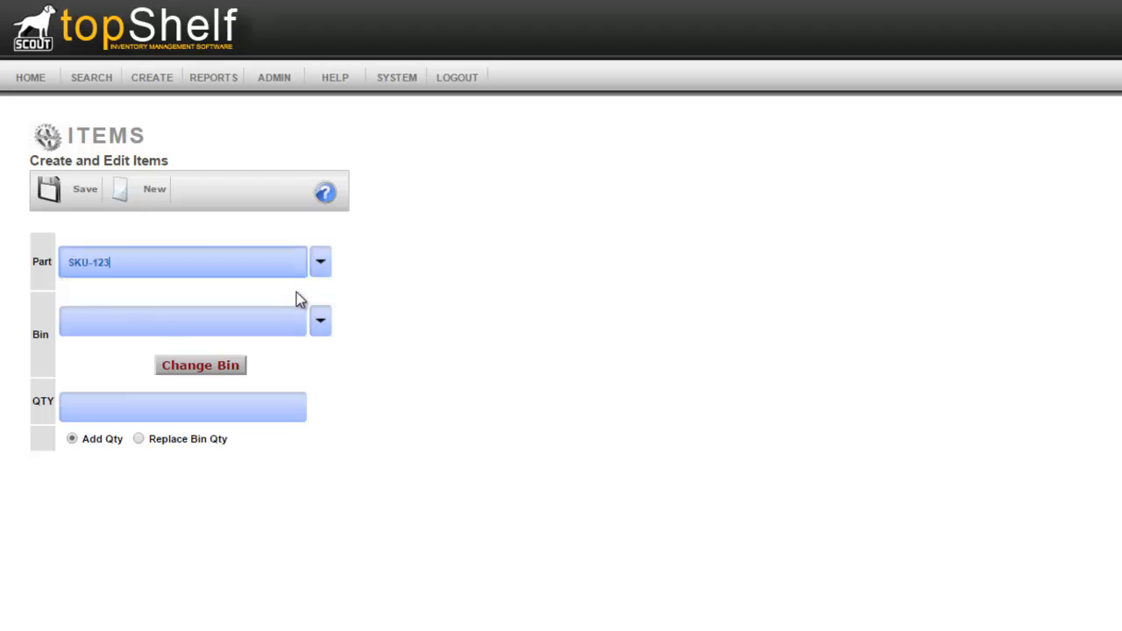
click(322, 321)
click(293, 351)
click(211, 416)
text(1)
click(72, 194)
mouse_move(91, 79)
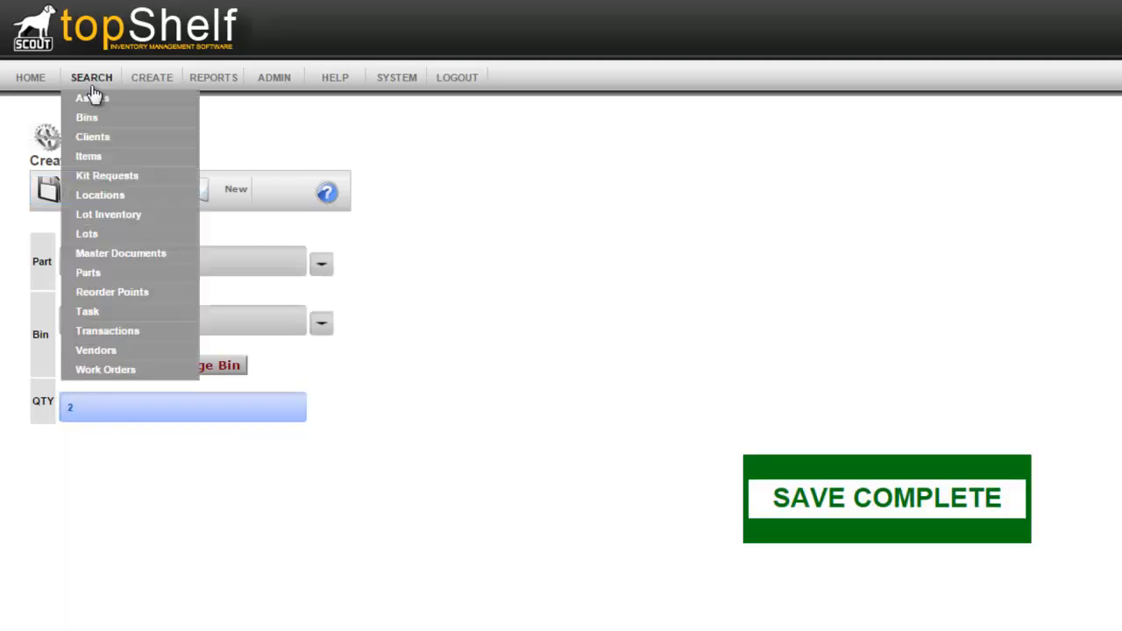
click(109, 157)
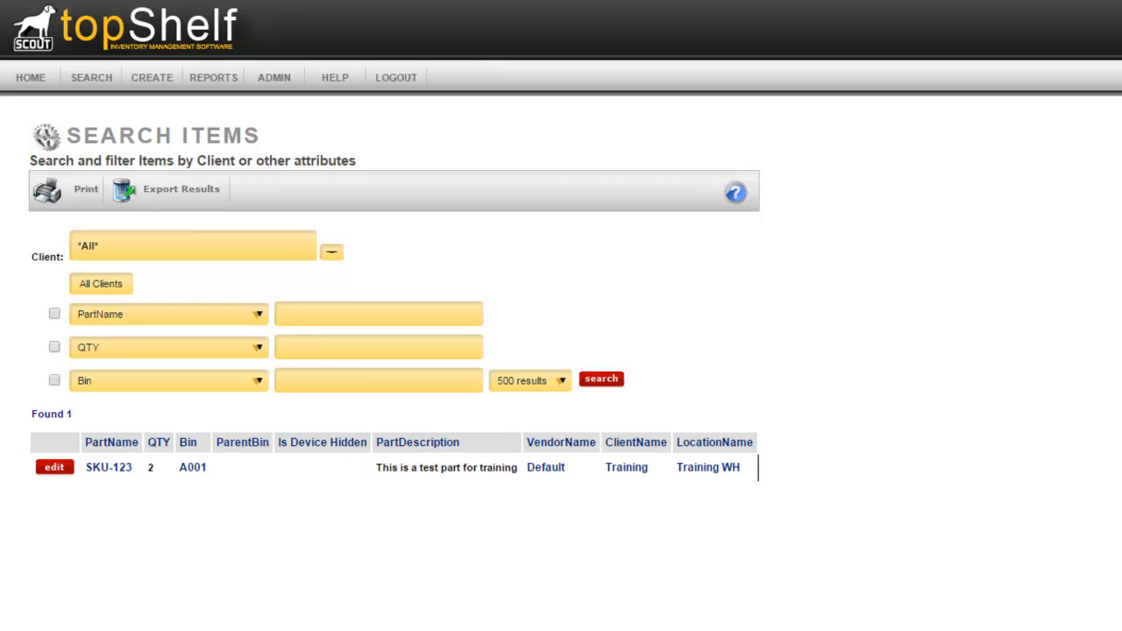
Create and save a Generic Receiving transaction from vendor Default to client Training at location Training WH
click(152, 80)
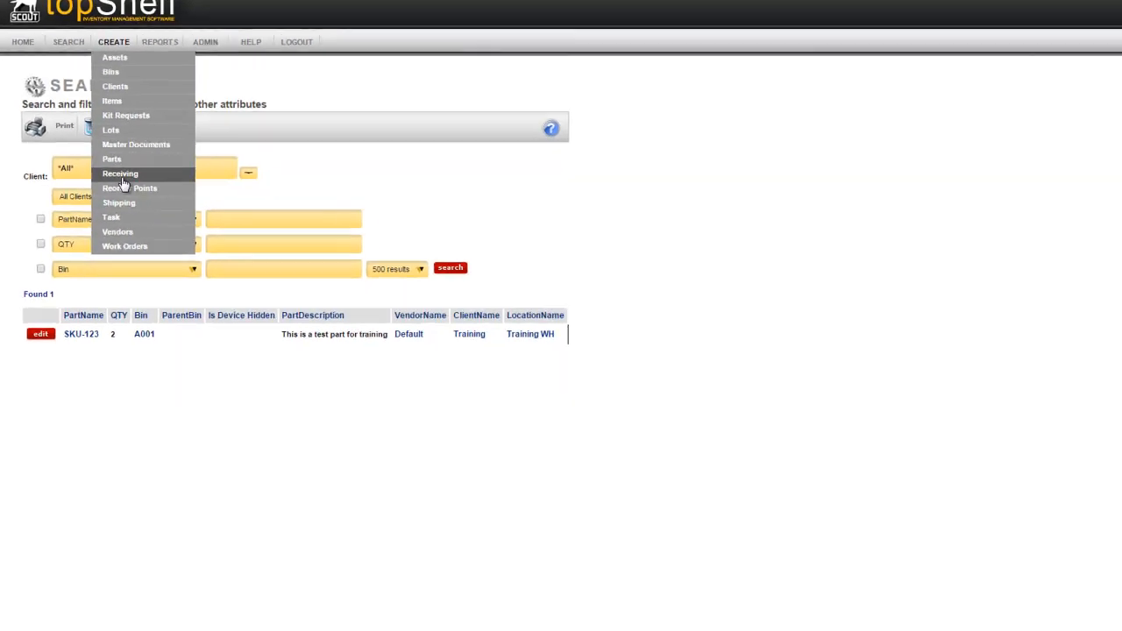
click(121, 175)
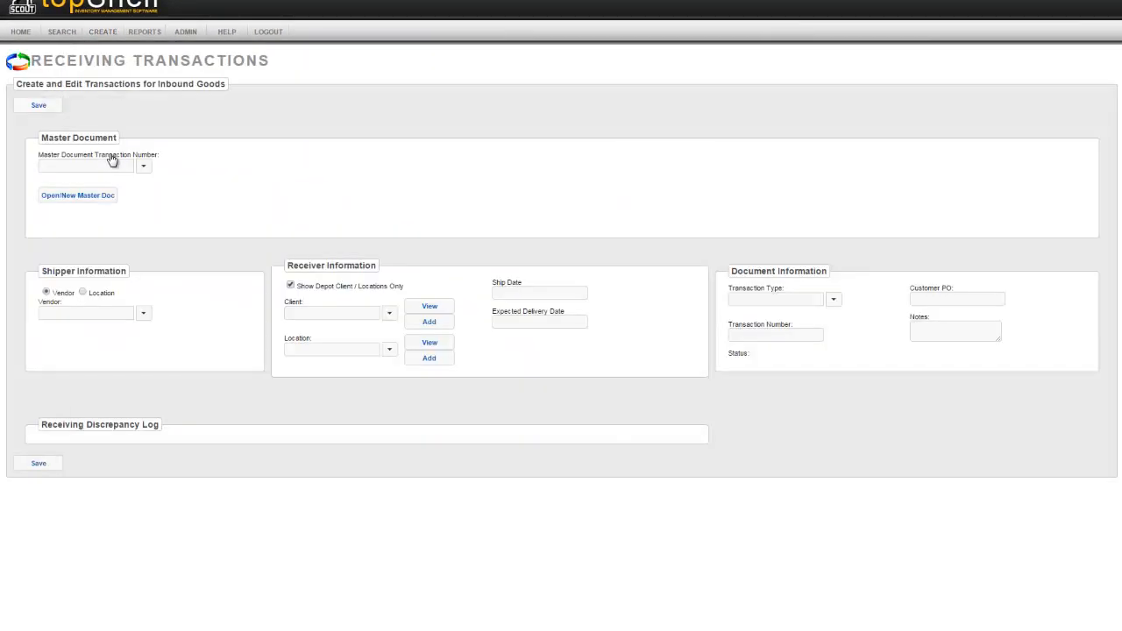
click(125, 317)
click(118, 329)
click(389, 315)
click(365, 331)
click(390, 351)
click(361, 368)
click(833, 299)
click(818, 315)
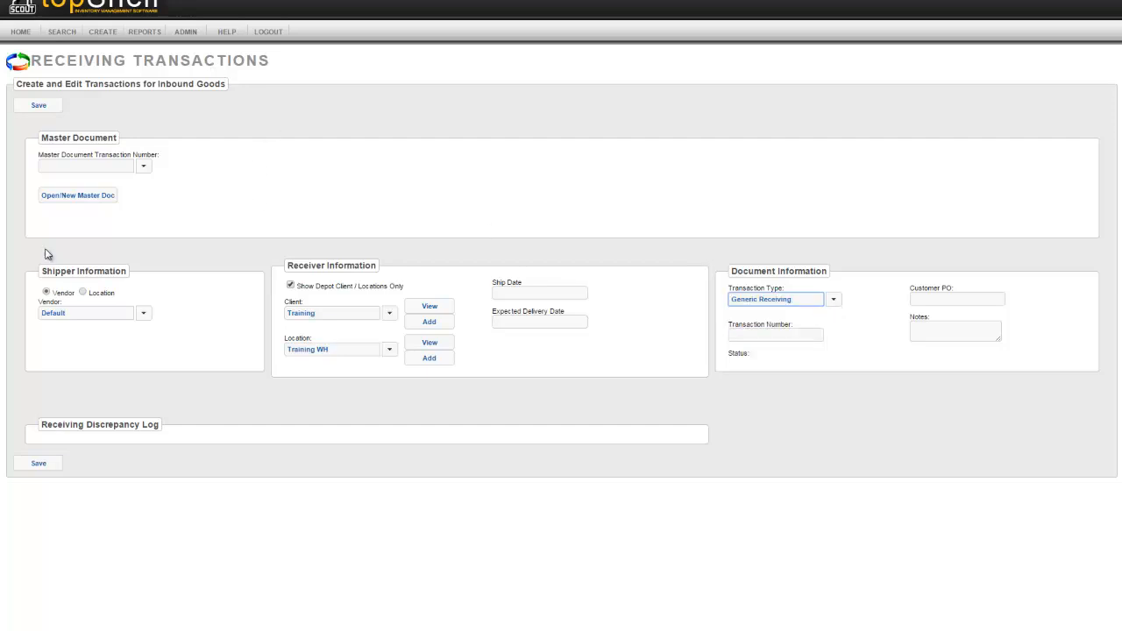
click(36, 108)
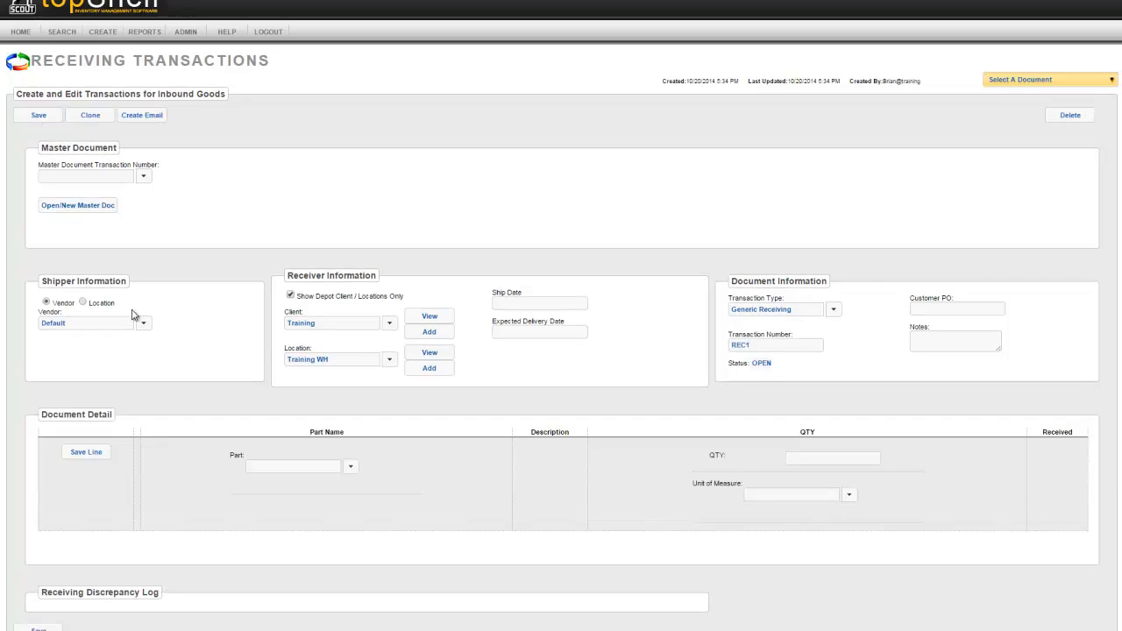
Add and save a document line for a quantity of 1 of SKU-123, and view the documents available for the transaction
click(350, 468)
click(313, 487)
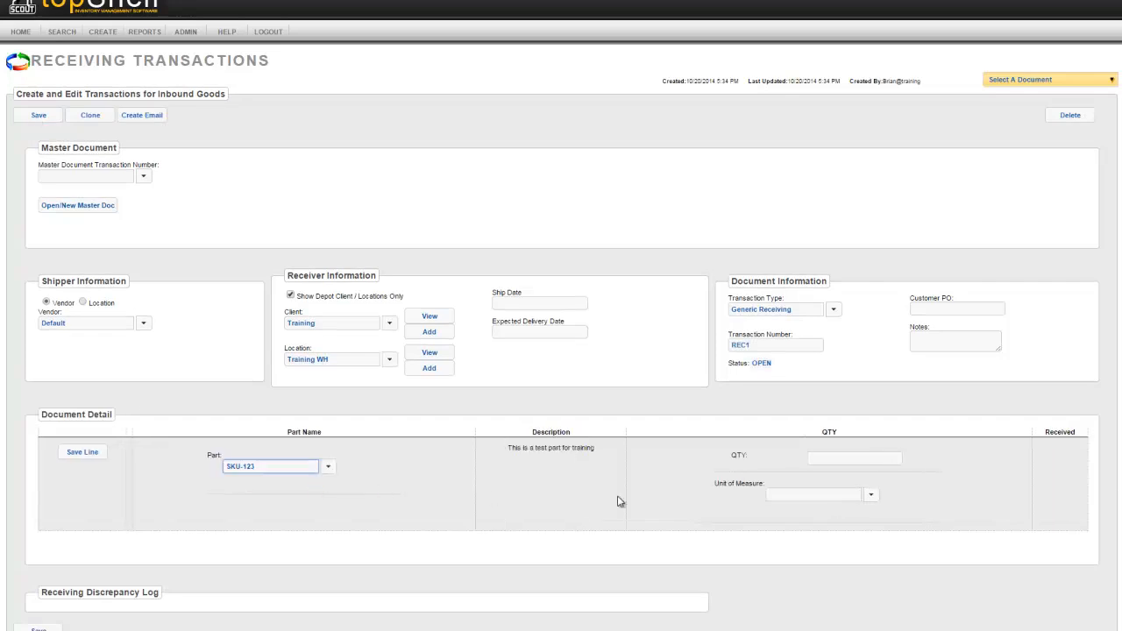
click(826, 463)
text(1)
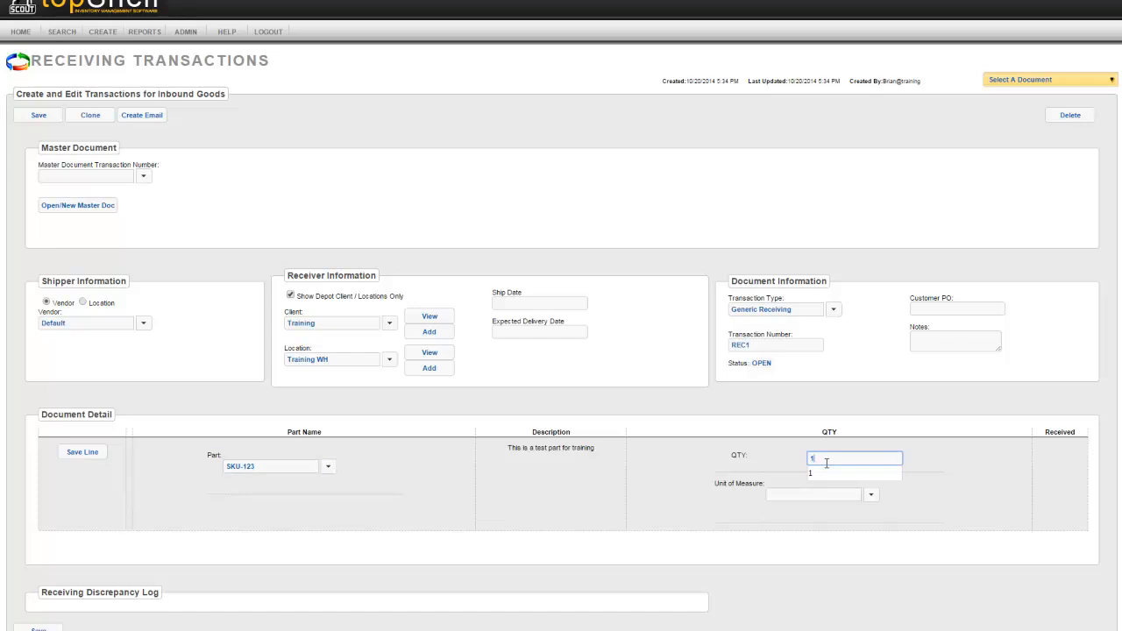
click(91, 454)
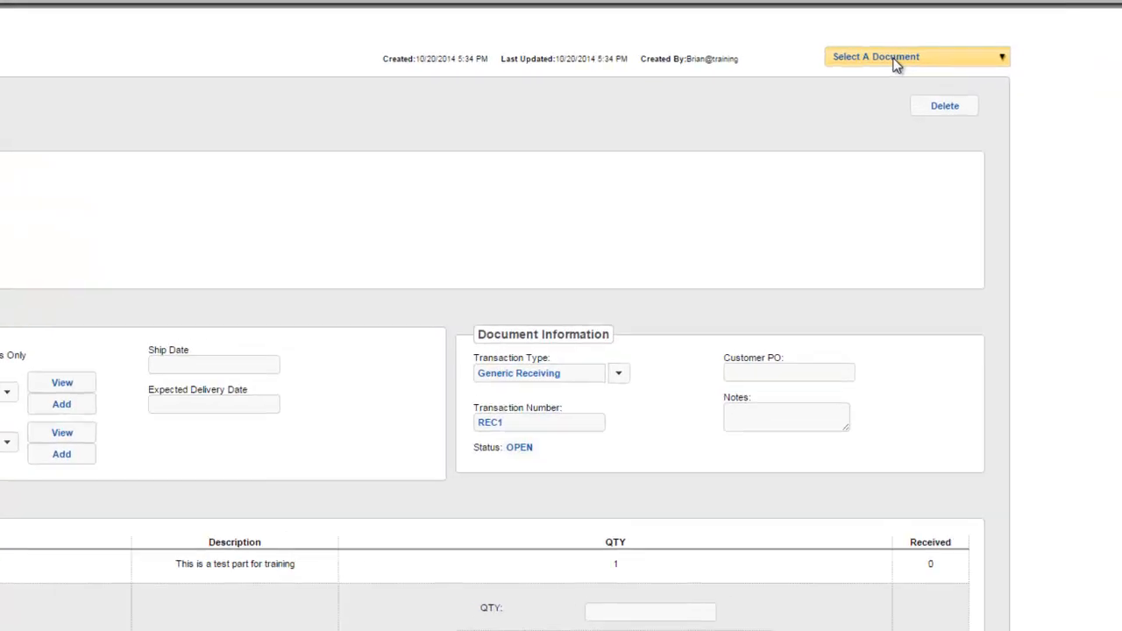
click(994, 75)
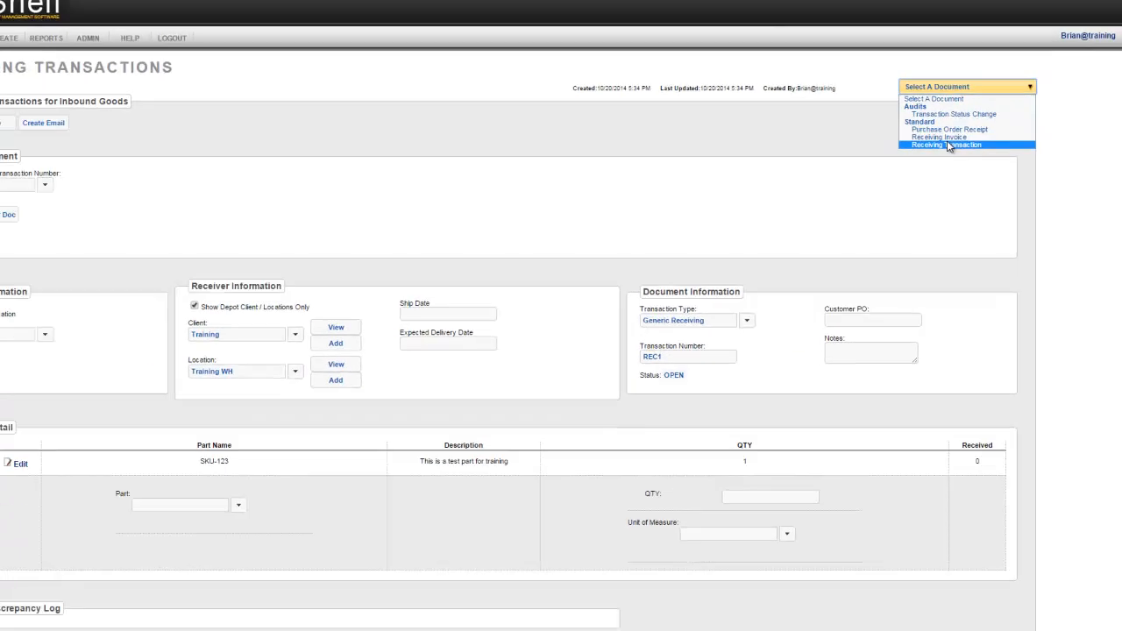
click(890, 128)
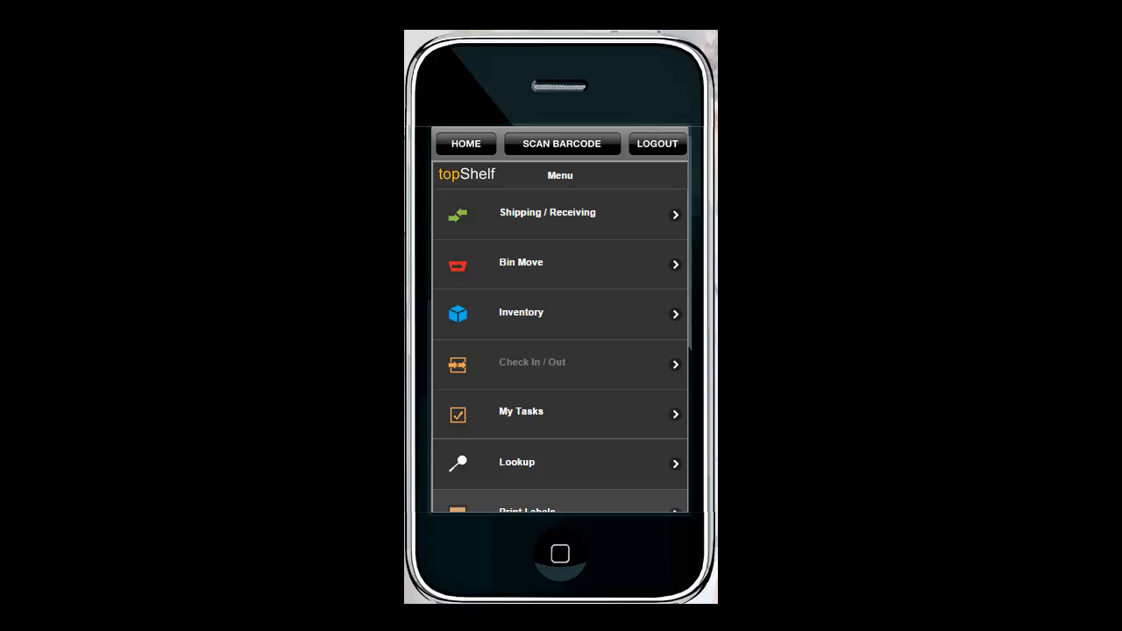
Switch to the topShelf mobile app and open document REC1 for receiving
click(598, 230)
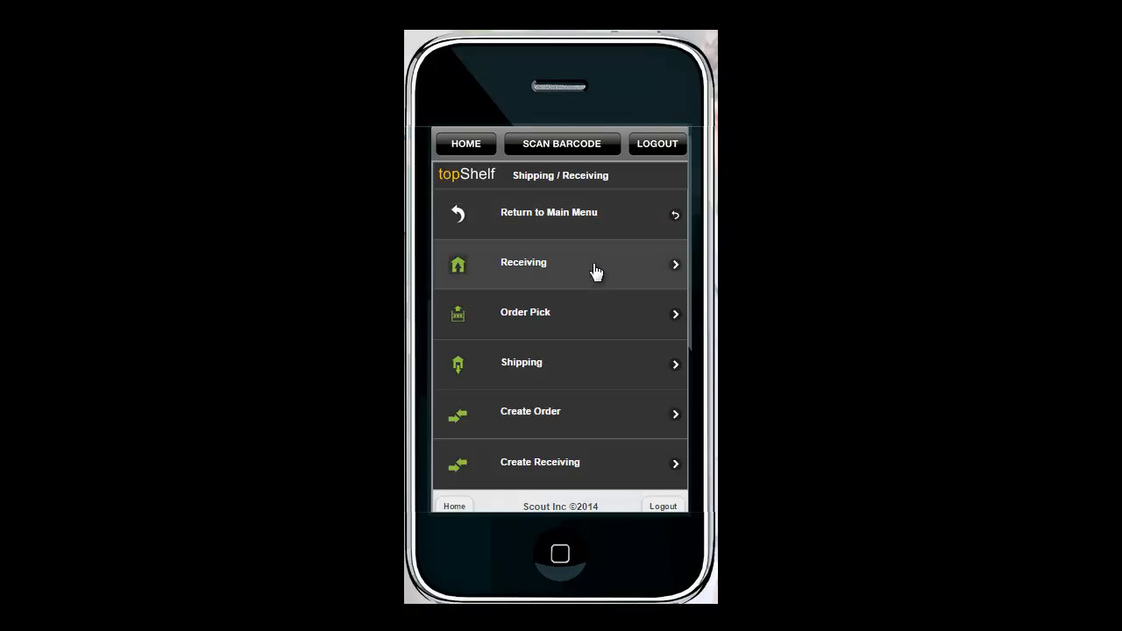
click(595, 272)
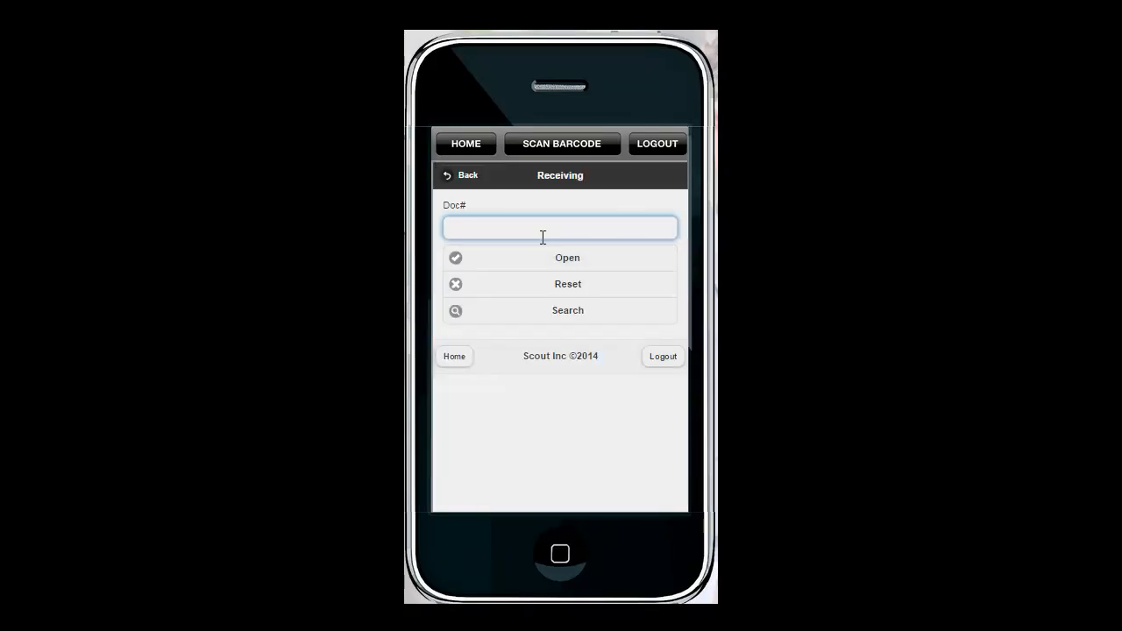
text(REC1)
click(564, 259)
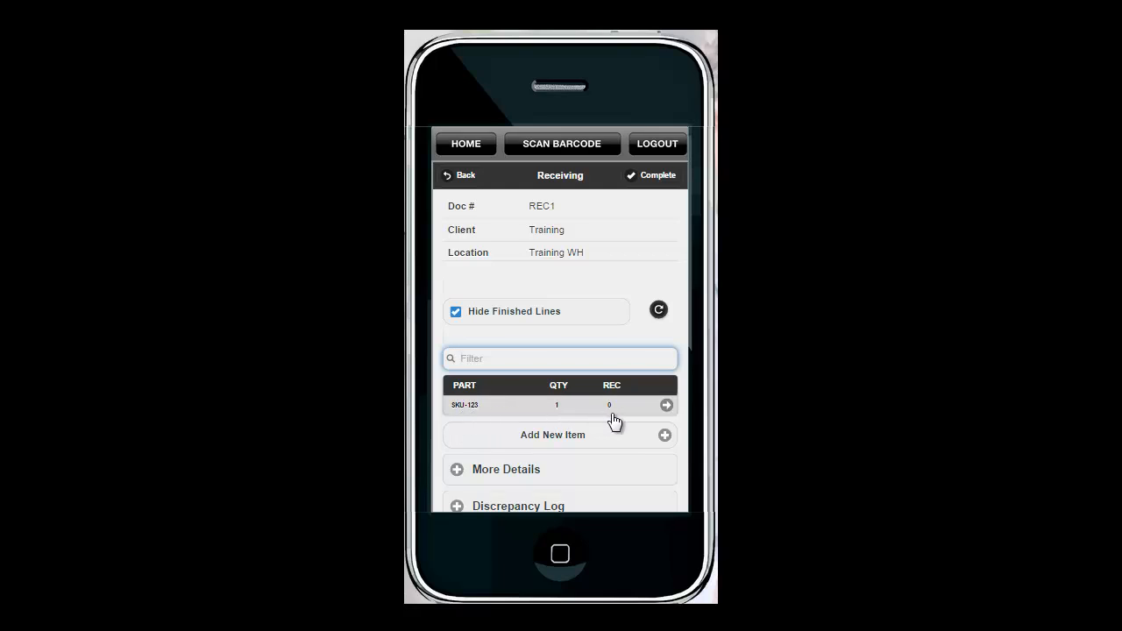
Receive a quantity of 1 of SKU-123 into bin A001, save it, and complete the receiving transaction
click(491, 415)
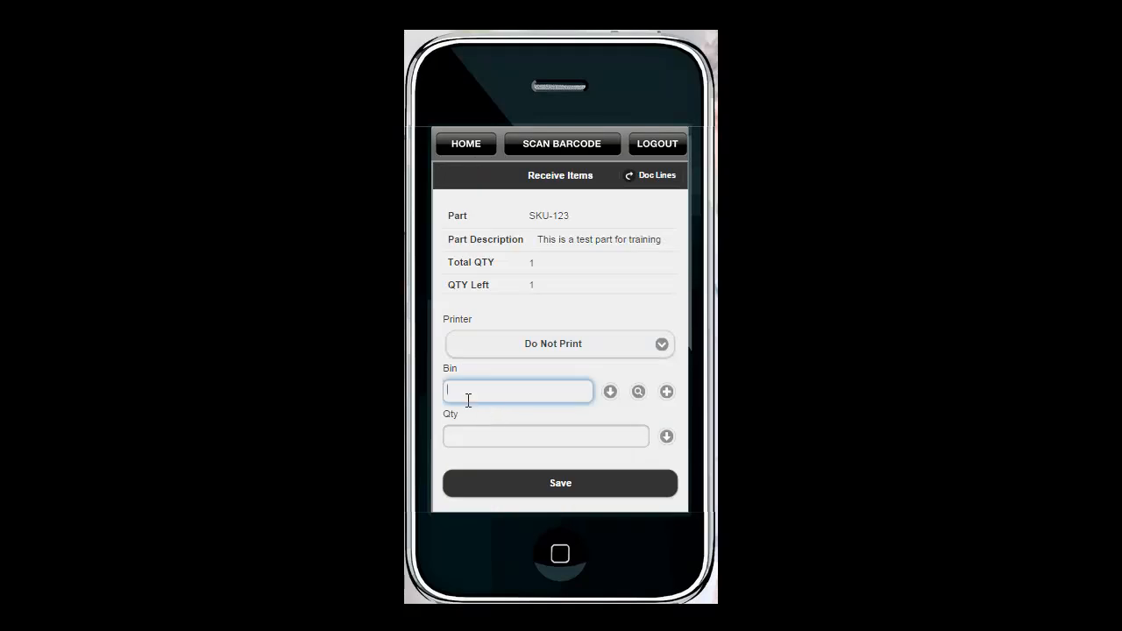
click(637, 394)
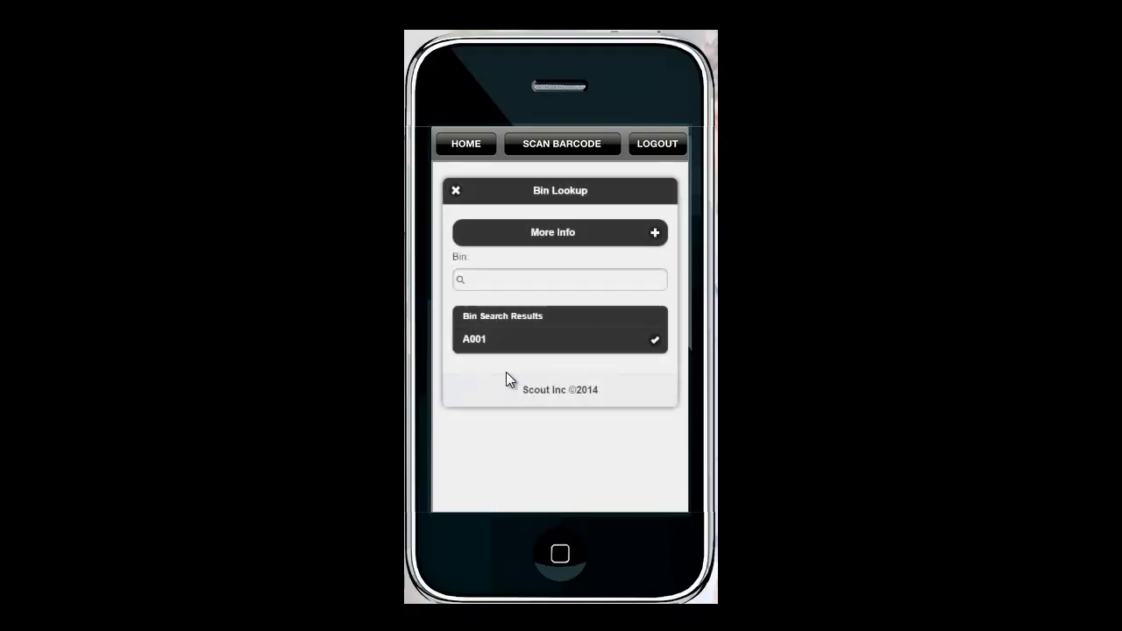
click(502, 347)
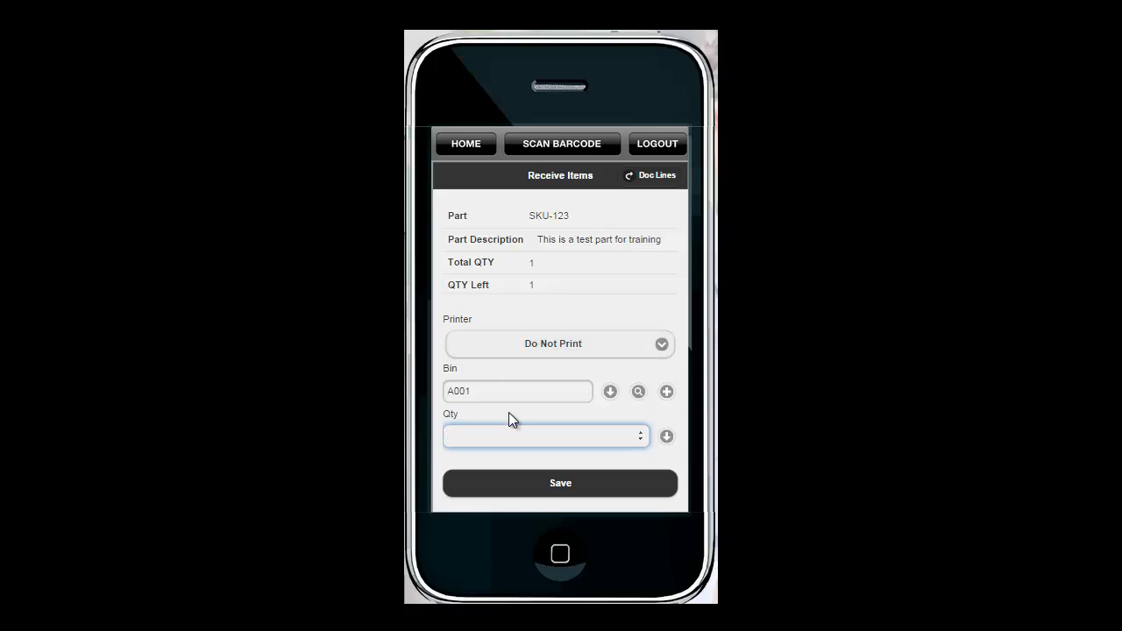
text(1)
click(550, 491)
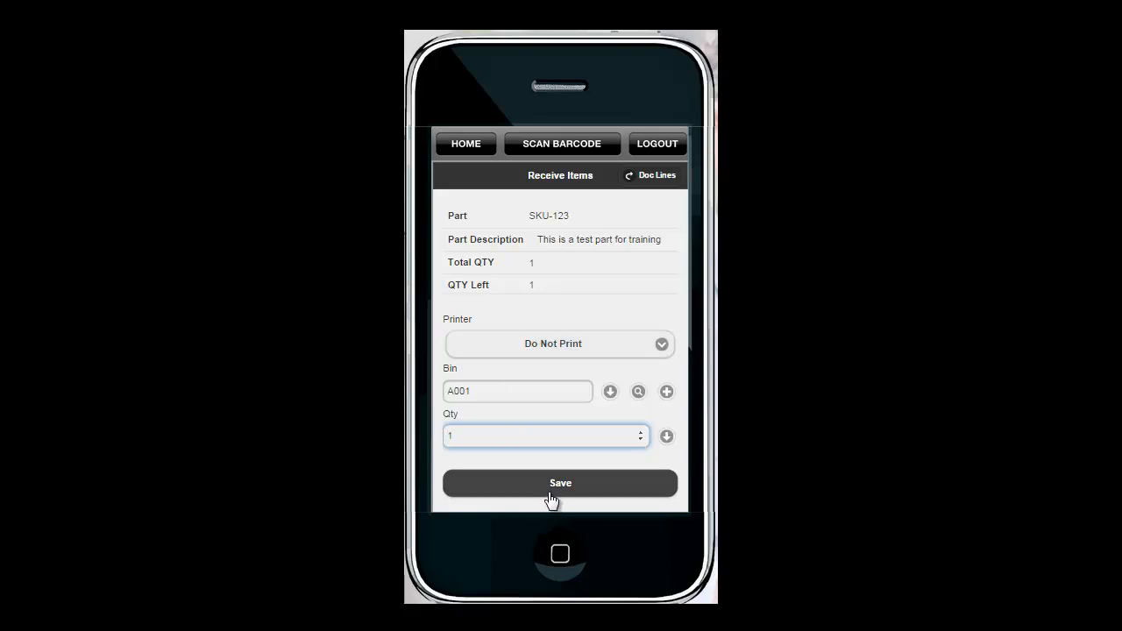
click(651, 178)
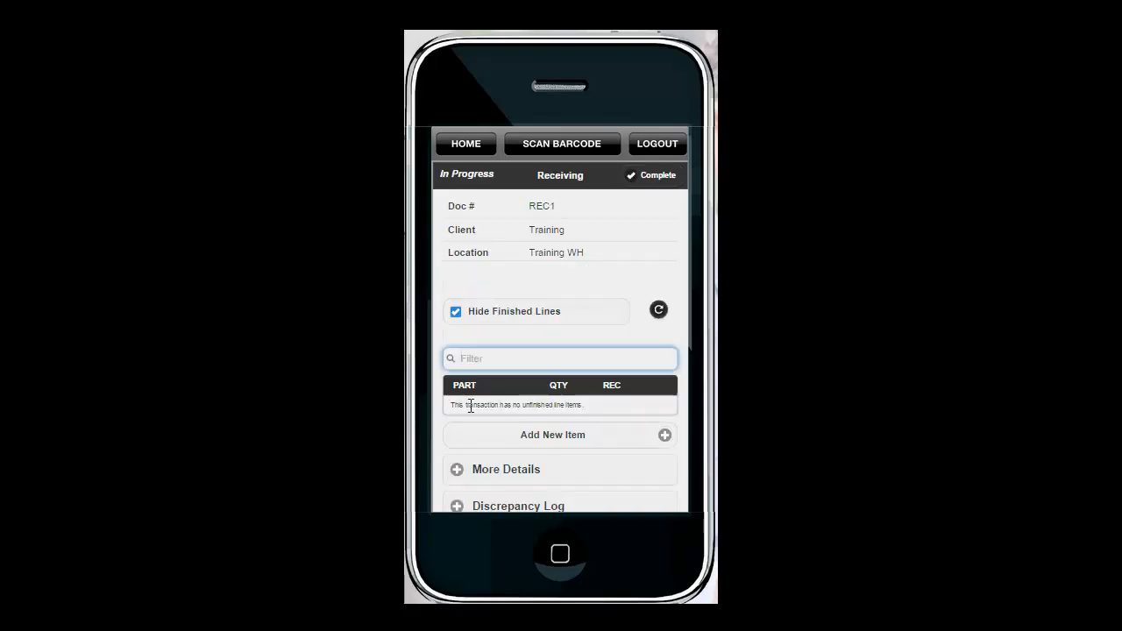
click(659, 178)
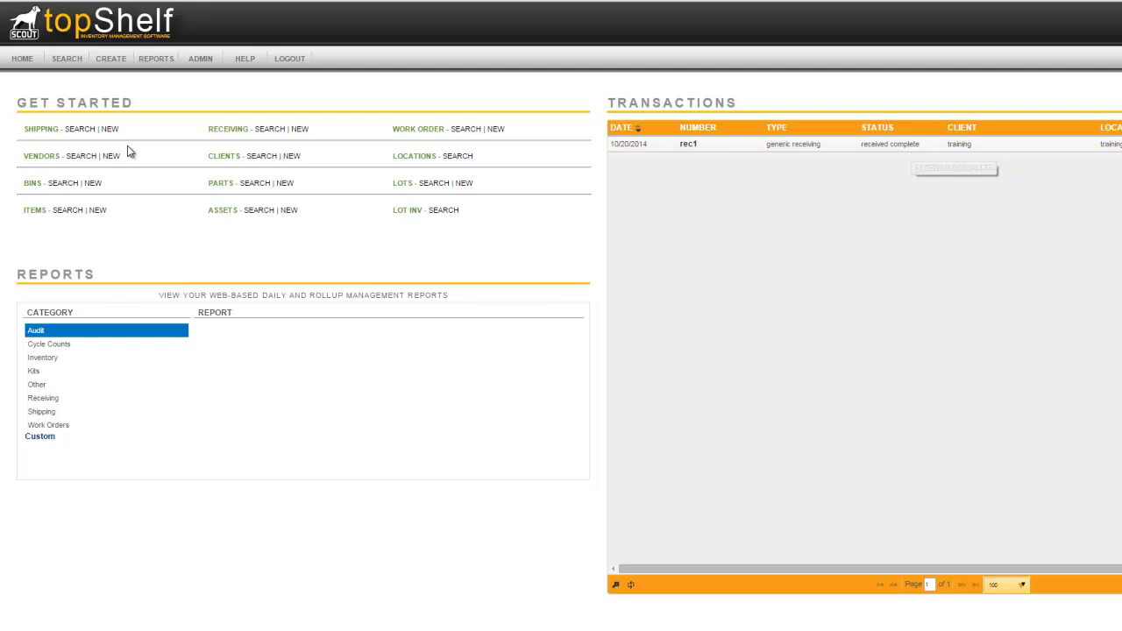
Return to the topShelf web application and list the items to check the quantity of SKU-123 after receiving
mouse_move(71, 67)
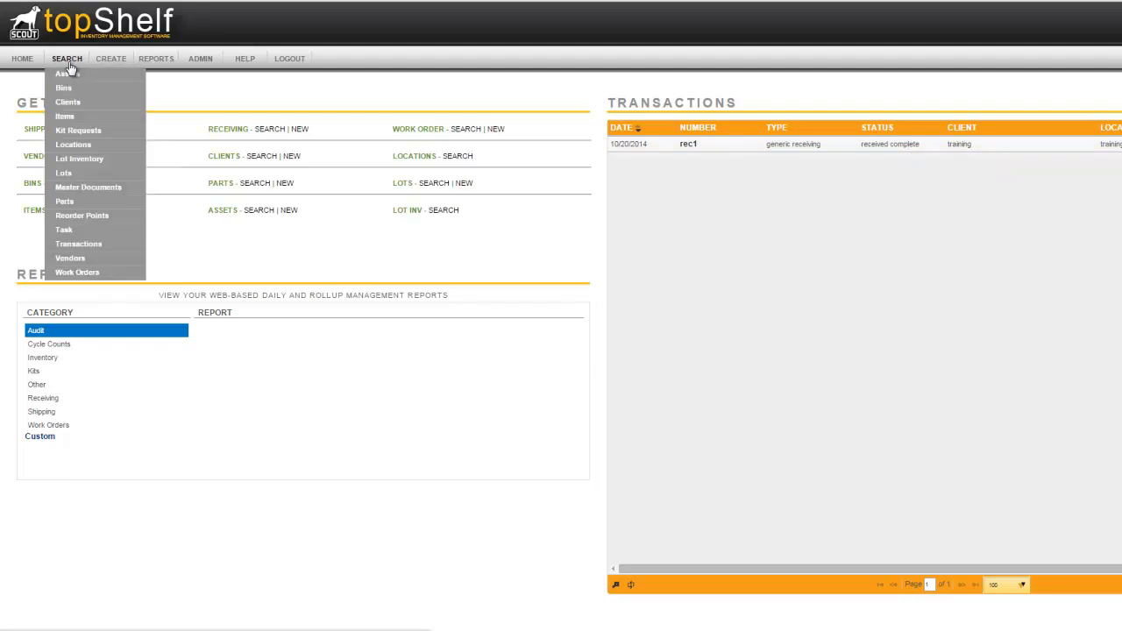
click(65, 117)
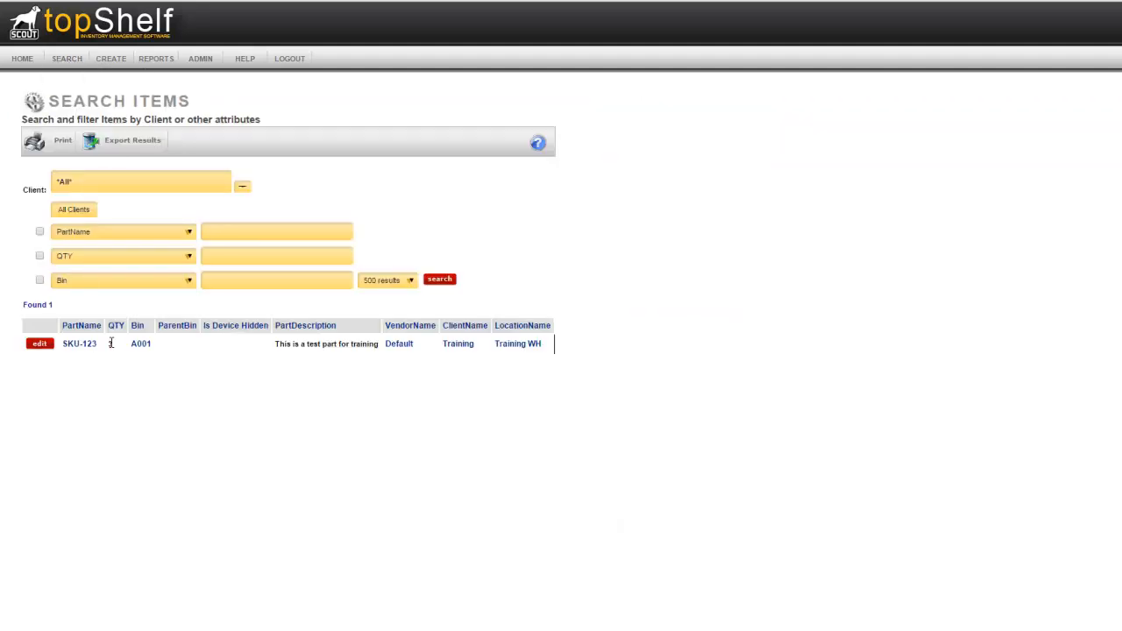